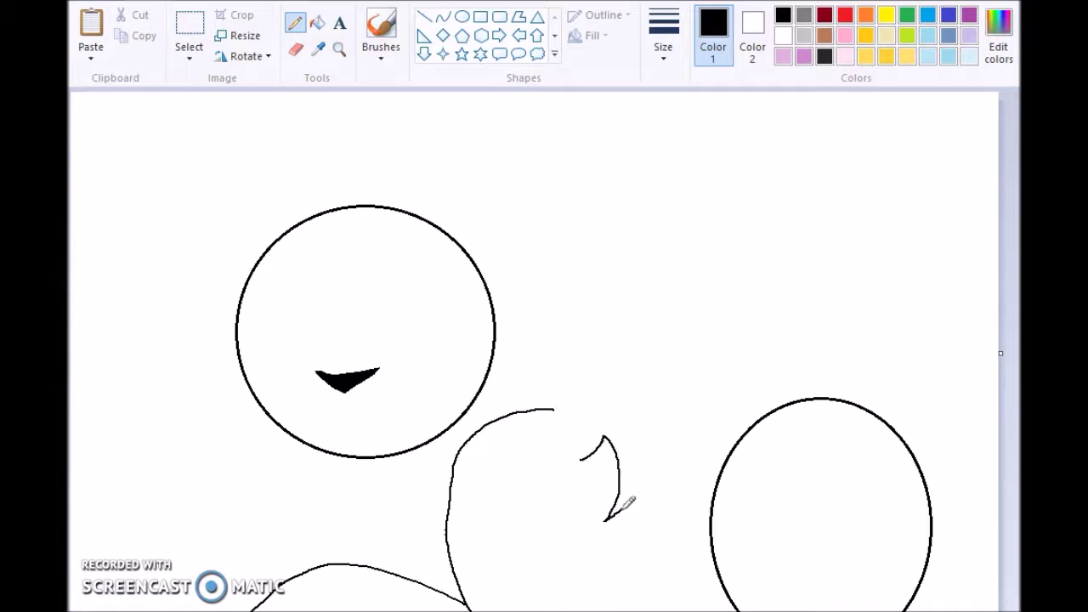
- Draw the jagged chest fur beneath the head circle and pointed fur tufts along the right cheek
{"action": "left_click", "coordinate": [296, 49]}
{"action": "left_click", "coordinate": [295, 23]}
{"action": "mouse_move", "coordinate": [383, 458]}
{"action": "left_mouse_down"}
{"action": "mouse_move", "coordinate": [386, 501]}
{"action": "mouse_move", "coordinate": [429, 562]}
{"action": "mouse_move", "coordinate": [457, 583]}
{"action": "left_mouse_up"}
{"action": "mouse_move", "coordinate": [456, 270]}
{"action": "left_mouse_down"}
{"action": "mouse_move", "coordinate": [504, 268]}
{"action": "mouse_move", "coordinate": [497, 364]}
{"action": "left_mouse_up"}
{"action": "left_click_drag", "start_coordinate": [530, 357], "coordinate": [484, 404]}
{"action": "mouse_move", "coordinate": [465, 257]}
{"action": "left_mouse_down"}
{"action": "mouse_move", "coordinate": [491, 217]}
{"action": "mouse_move", "coordinate": [485, 272]}
{"action": "mouse_move", "coordinate": [501, 269]}
{"action": "mouse_move", "coordinate": [473, 281]}
{"action": "mouse_move", "coordinate": [515, 262]}
{"action": "mouse_move", "coordinate": [536, 334]}
{"action": "mouse_move", "coordinate": [504, 396]}
{"action": "left_mouse_up"}
- Rework the right cheek's fur and draw matching pointed fur along the left cheek down to the chin
{"action": "left_click", "coordinate": [296, 48]}
{"action": "left_click", "coordinate": [295, 23]}
{"action": "key", "text": "ctrl+z"}
{"action": "mouse_move", "coordinate": [459, 273]}
{"action": "left_mouse_down"}
{"action": "mouse_move", "coordinate": [510, 269]}
{"action": "mouse_move", "coordinate": [502, 385]}
{"action": "mouse_move", "coordinate": [453, 425]}
{"action": "mouse_move", "coordinate": [485, 267]}
{"action": "mouse_move", "coordinate": [498, 393]}
{"action": "mouse_move", "coordinate": [445, 438]}
{"action": "left_mouse_up"}
{"action": "key", "text": "ctrl+z"}
{"action": "key", "text": "ctrl+z"}
{"action": "mouse_move", "coordinate": [253, 301]}
{"action": "left_mouse_down"}
{"action": "mouse_move", "coordinate": [272, 425]}
{"action": "mouse_move", "coordinate": [345, 457]}
{"action": "left_mouse_up"}
{"action": "key", "text": "ctrl+z"}
- Choose a line size and draw small fur tufts on the head circle above the right cheek fur
{"action": "left_click", "coordinate": [674, 64]}
{"action": "left_click", "coordinate": [621, 128]}
{"action": "left_click_drag", "start_coordinate": [467, 250], "coordinate": [501, 273]}
{"action": "left_click_drag", "start_coordinate": [249, 276], "coordinate": [231, 296]}
{"action": "key", "text": "ctrl+z"}
{"action": "key", "text": "ctrl+z"}
{"action": "mouse_move", "coordinate": [466, 251]}
{"action": "left_mouse_down"}
{"action": "mouse_move", "coordinate": [493, 248]}
{"action": "mouse_move", "coordinate": [501, 273]}
{"action": "left_mouse_up"}
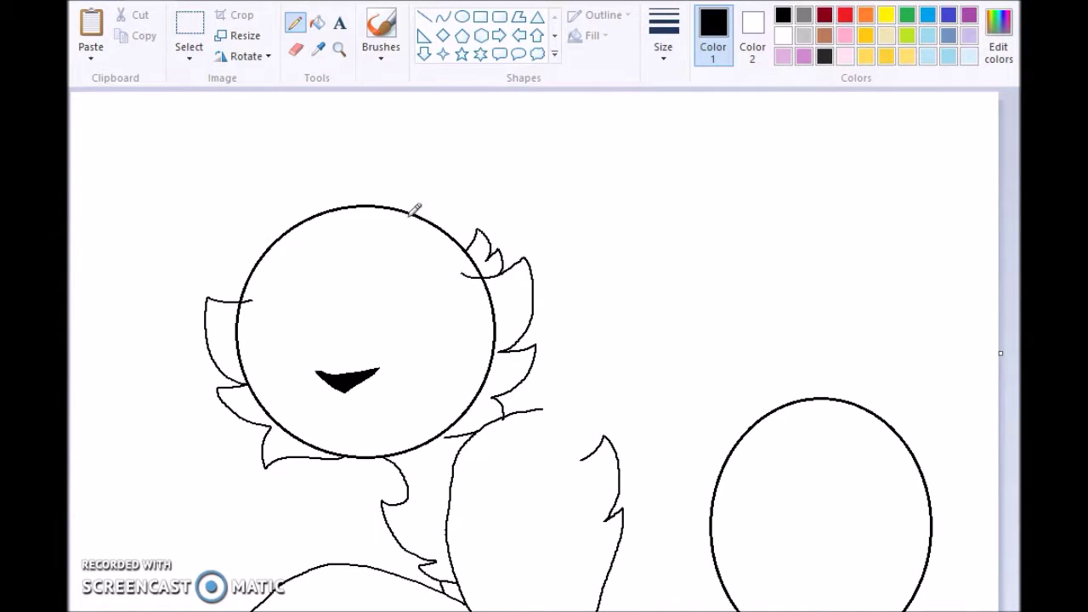
- Draw the pointed ears on both sides of the head and add thin zigzag fur lines inside them
{"action": "mouse_move", "coordinate": [255, 263]}
{"action": "left_mouse_down"}
{"action": "mouse_move", "coordinate": [236, 302]}
{"action": "mouse_move", "coordinate": [183, 321]}
{"action": "mouse_move", "coordinate": [124, 374]}
{"action": "mouse_move", "coordinate": [149, 348]}
{"action": "mouse_move", "coordinate": [197, 428]}
{"action": "mouse_move", "coordinate": [265, 432]}
{"action": "left_mouse_up"}
{"action": "key", "text": "ctrl+z"}
{"action": "left_click_drag", "start_coordinate": [478, 229], "coordinate": [535, 375]}
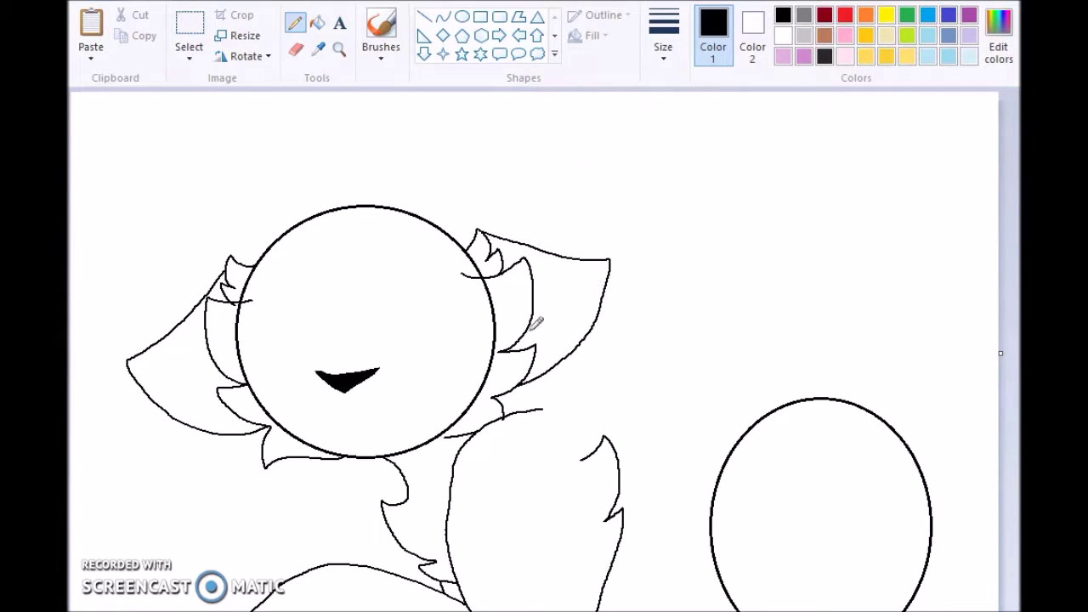
{"action": "left_click_drag", "start_coordinate": [531, 324], "coordinate": [609, 262]}
{"action": "left_click_drag", "start_coordinate": [218, 374], "coordinate": [143, 364]}
- Draw the top of the head with curled fur tufts on both sides and add a smirking mouth below the nose
{"action": "mouse_move", "coordinate": [223, 255]}
{"action": "left_mouse_down"}
{"action": "mouse_move", "coordinate": [280, 183]}
{"action": "mouse_move", "coordinate": [289, 223]}
{"action": "mouse_move", "coordinate": [479, 194]}
{"action": "left_mouse_up"}
{"action": "key", "text": "ctrl+z"}
{"action": "mouse_move", "coordinate": [276, 204]}
{"action": "left_mouse_down"}
{"action": "mouse_move", "coordinate": [428, 204]}
{"action": "mouse_move", "coordinate": [476, 230]}
{"action": "left_mouse_up"}
{"action": "left_click_drag", "start_coordinate": [327, 419], "coordinate": [410, 397]}
{"action": "key", "text": "ctrl+z"}
{"action": "left_click_drag", "start_coordinate": [352, 416], "coordinate": [410, 394]}
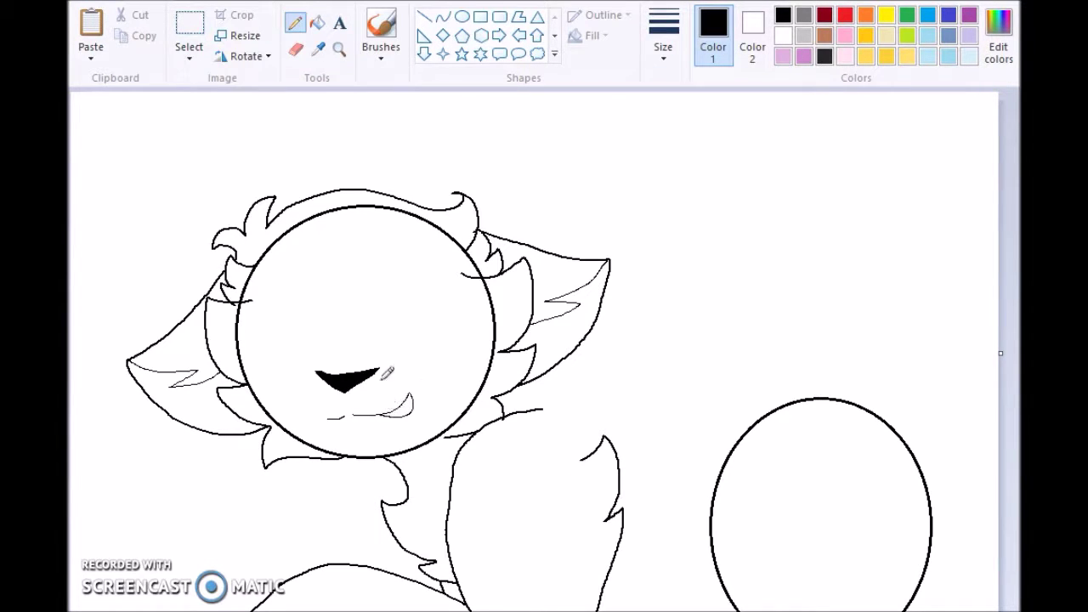
- Erase most of the head's guide circle and redraw the chin line where it joins the chest
{"action": "left_click", "coordinate": [296, 49]}
{"action": "left_click_drag", "start_coordinate": [330, 211], "coordinate": [263, 254]}
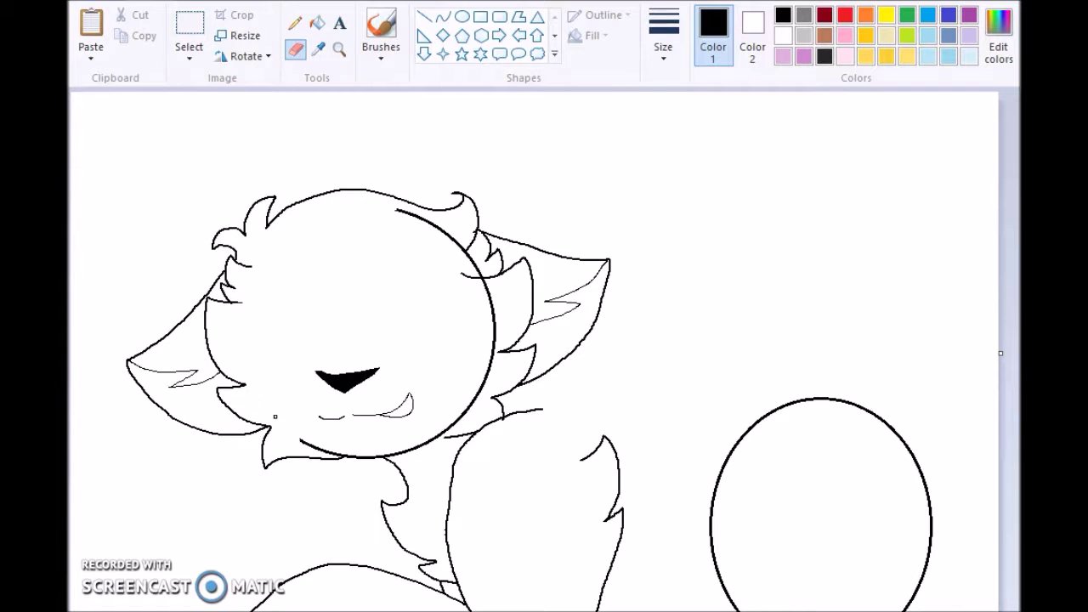
{"action": "left_click_drag", "start_coordinate": [502, 328], "coordinate": [425, 441]}
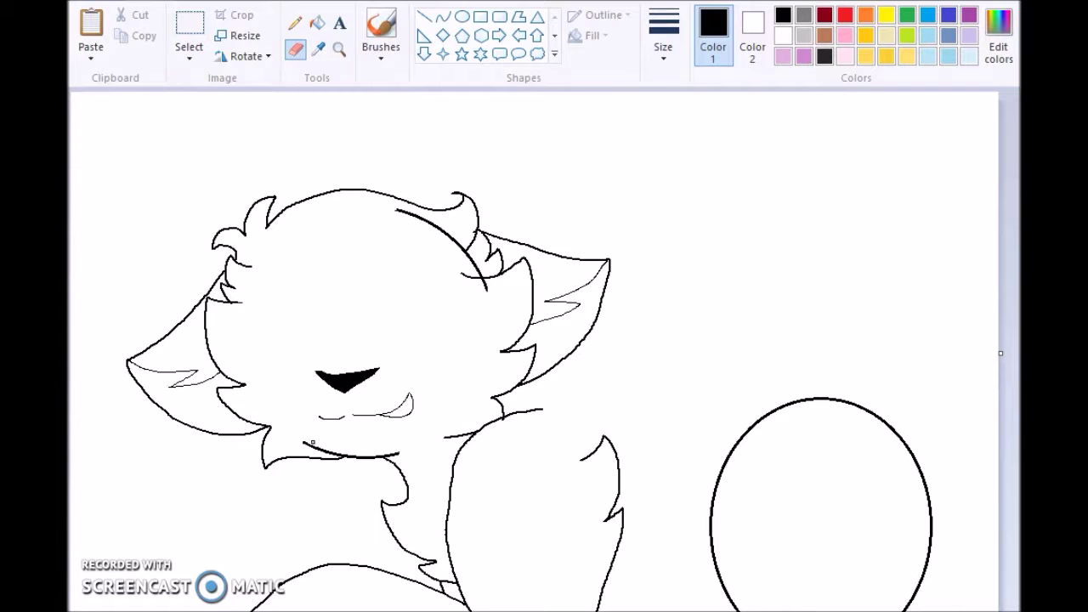
{"action": "left_click", "coordinate": [296, 24]}
{"action": "left_click_drag", "start_coordinate": [340, 459], "coordinate": [382, 453]}
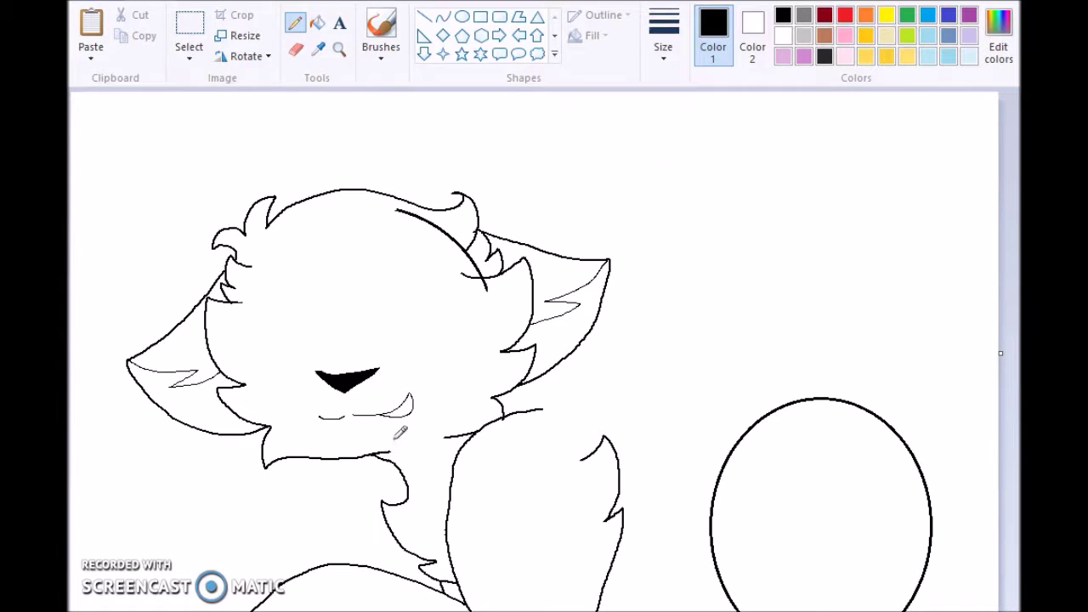
- Draw the back outline from the shoulder over the hip circle, with pointed tufts at shoulder, mid-back and rump
{"action": "mouse_move", "coordinate": [542, 409]}
{"action": "left_mouse_down"}
{"action": "mouse_move", "coordinate": [583, 408]}
{"action": "mouse_move", "coordinate": [700, 378]}
{"action": "mouse_move", "coordinate": [871, 385]}
{"action": "mouse_move", "coordinate": [915, 420]}
{"action": "left_mouse_up"}
{"action": "key", "text": "ctrl+z"}
{"action": "mouse_move", "coordinate": [583, 407]}
{"action": "left_mouse_down"}
{"action": "mouse_move", "coordinate": [745, 384]}
{"action": "mouse_move", "coordinate": [909, 410]}
{"action": "mouse_move", "coordinate": [924, 420]}
{"action": "mouse_move", "coordinate": [940, 528]}
{"action": "left_mouse_up"}
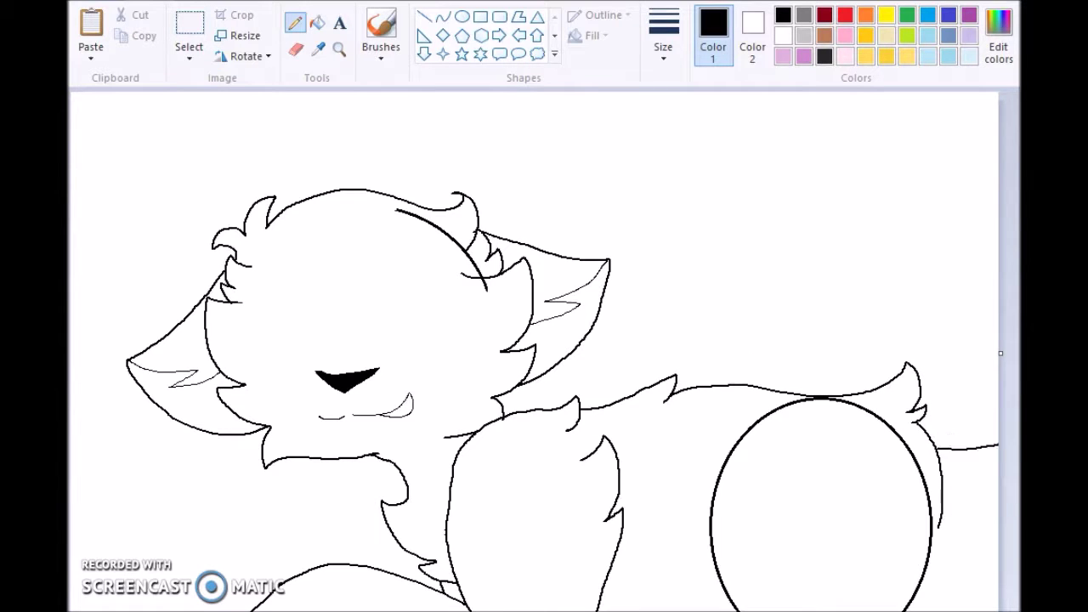
- Draw the tail curving out from the rump beyond the canvas edge, with a fluffy pointed tip above the back
{"action": "left_click_drag", "start_coordinate": [938, 448], "coordinate": [1011, 435]}
{"action": "mouse_move", "coordinate": [934, 210]}
{"action": "left_mouse_down"}
{"action": "mouse_move", "coordinate": [931, 311]}
{"action": "mouse_move", "coordinate": [999, 285]}
{"action": "mouse_move", "coordinate": [1000, 156]}
{"action": "mouse_move", "coordinate": [921, 187]}
{"action": "mouse_move", "coordinate": [934, 211]}
{"action": "left_mouse_up"}
{"action": "left_click", "coordinate": [125, 2]}
{"action": "left_click", "coordinate": [125, 3]}
{"action": "mouse_move", "coordinate": [947, 167]}
{"action": "left_mouse_down"}
{"action": "mouse_move", "coordinate": [935, 210]}
{"action": "mouse_move", "coordinate": [1009, 148]}
{"action": "mouse_move", "coordinate": [997, 153]}
{"action": "left_mouse_up"}
{"action": "left_click", "coordinate": [125, 2]}
{"action": "key", "text": "ctrl+z"}
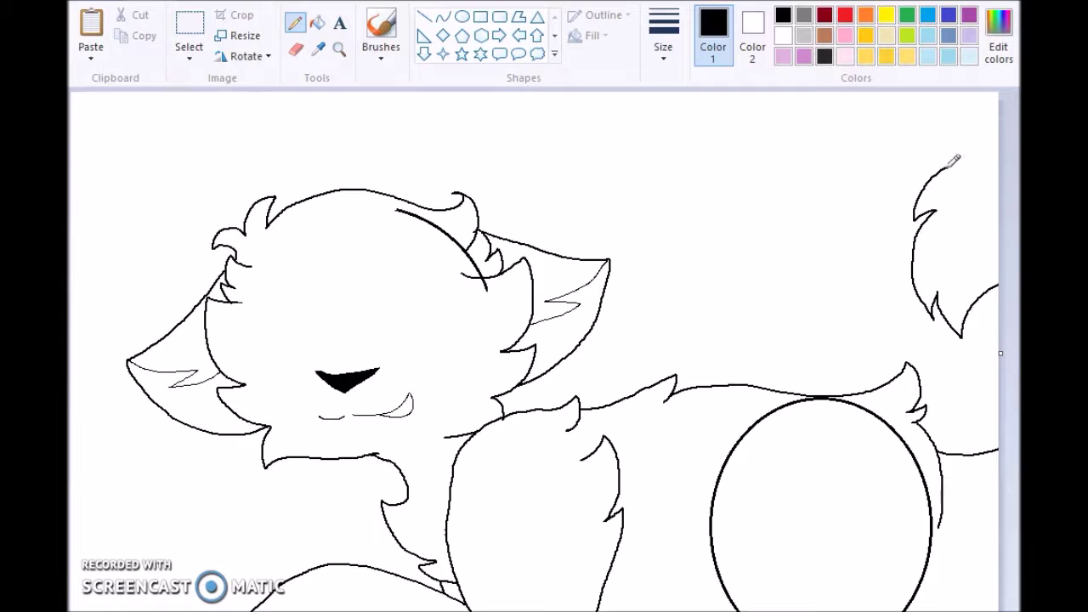
- Draw the left eye with its lids, iris and pupil, and undo the strokes started for the right eye
{"action": "left_click", "coordinate": [664, 46]}
{"action": "left_click", "coordinate": [661, 124]}
{"action": "left_click_drag", "start_coordinate": [245, 320], "coordinate": [327, 300]}
{"action": "key", "text": "ctrl+z"}
{"action": "mouse_move", "coordinate": [264, 314]}
{"action": "left_mouse_down"}
{"action": "mouse_move", "coordinate": [277, 346]}
{"action": "mouse_move", "coordinate": [331, 330]}
{"action": "mouse_move", "coordinate": [318, 305]}
{"action": "mouse_move", "coordinate": [393, 281]}
{"action": "mouse_move", "coordinate": [445, 294]}
{"action": "left_mouse_up"}
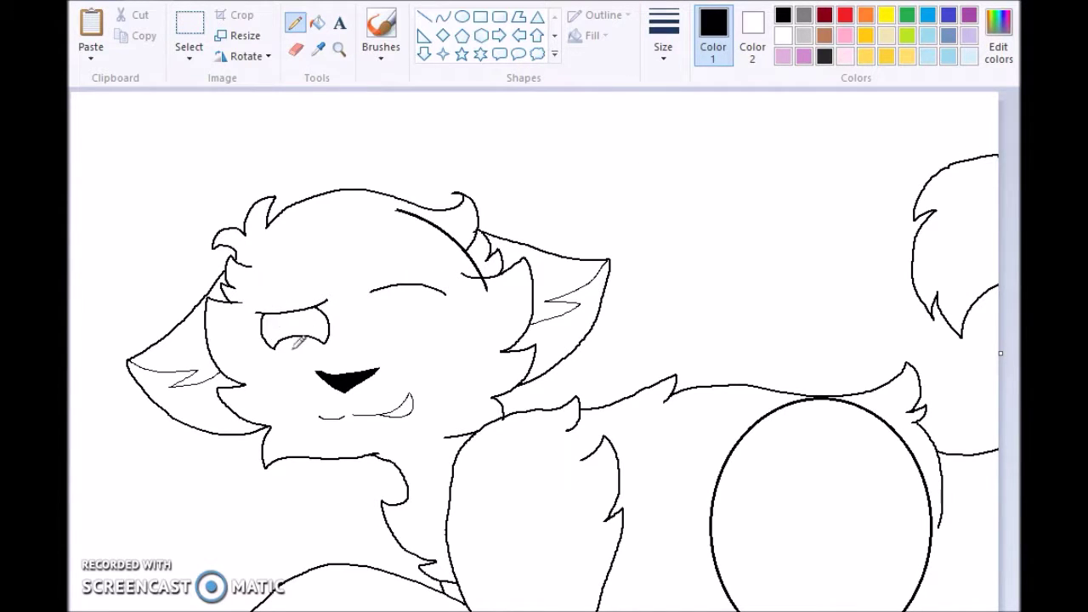
{"action": "left_click_drag", "start_coordinate": [247, 287], "coordinate": [318, 270]}
{"action": "key", "text": "ctrl+z"}
{"action": "left_click_drag", "start_coordinate": [375, 294], "coordinate": [392, 326]}
{"action": "key", "text": "ctrl+z"}
{"action": "key", "text": "ctrl+z"}
{"action": "key", "text": "ctrl+z"}
- Copy the left eye, flip the copy horizontally and place it as the right eye
{"action": "left_click", "coordinate": [189, 34]}
{"action": "left_click_drag", "start_coordinate": [252, 295], "coordinate": [346, 352]}
{"action": "key", "text": "ctrl+c"}
{"action": "key", "text": "ctrl+v"}
{"action": "left_click", "coordinate": [245, 57]}
{"action": "left_click", "coordinate": [212, 163]}
{"action": "left_click_drag", "start_coordinate": [141, 126], "coordinate": [434, 320]}
{"action": "left_click", "coordinate": [295, 23]}
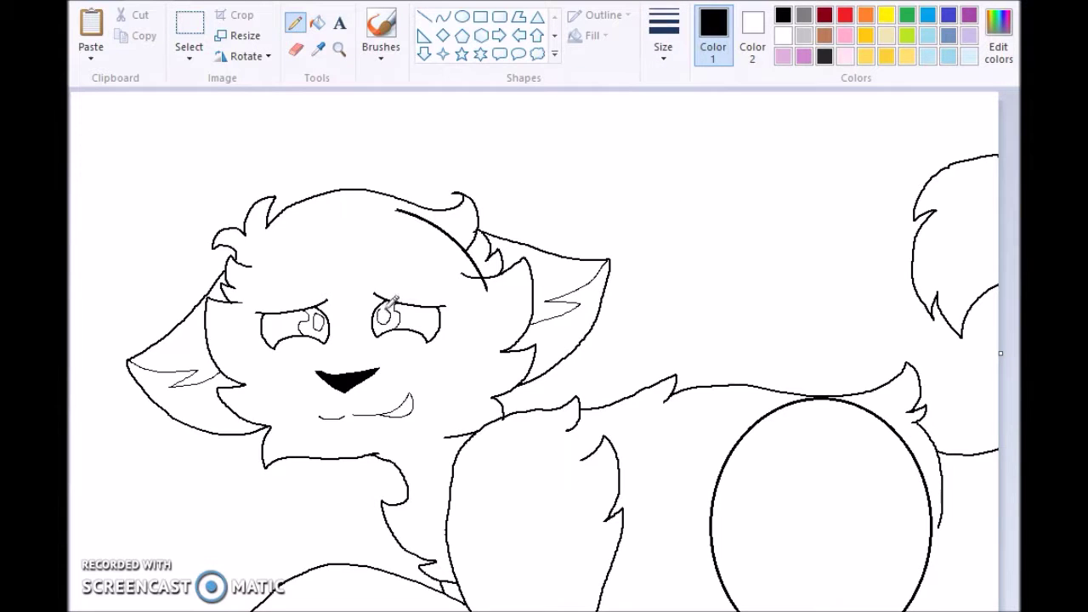
- Fill both pupils with black and outline thick lashes around the left eye
{"action": "left_click", "coordinate": [317, 23]}
{"action": "left_click", "coordinate": [319, 321]}
{"action": "left_click", "coordinate": [296, 23]}
{"action": "mouse_move", "coordinate": [318, 314]}
{"action": "left_mouse_down"}
{"action": "mouse_move", "coordinate": [270, 303]}
{"action": "mouse_move", "coordinate": [272, 349]}
{"action": "left_mouse_up"}
{"action": "left_click", "coordinate": [318, 23]}
{"action": "left_click", "coordinate": [317, 324]}
{"action": "left_click", "coordinate": [384, 317]}
- Outline thick lashes around the right eye and fill the lashes of both eyes with black
{"action": "left_click", "coordinate": [295, 23]}
{"action": "mouse_move", "coordinate": [396, 300]}
{"action": "left_mouse_down"}
{"action": "mouse_move", "coordinate": [445, 323]}
{"action": "mouse_move", "coordinate": [435, 338]}
{"action": "left_mouse_up"}
{"action": "left_click", "coordinate": [317, 23]}
{"action": "left_click", "coordinate": [259, 312]}
{"action": "left_click", "coordinate": [452, 308]}
{"action": "left_click", "coordinate": [295, 23]}
{"action": "left_click", "coordinate": [295, 48]}
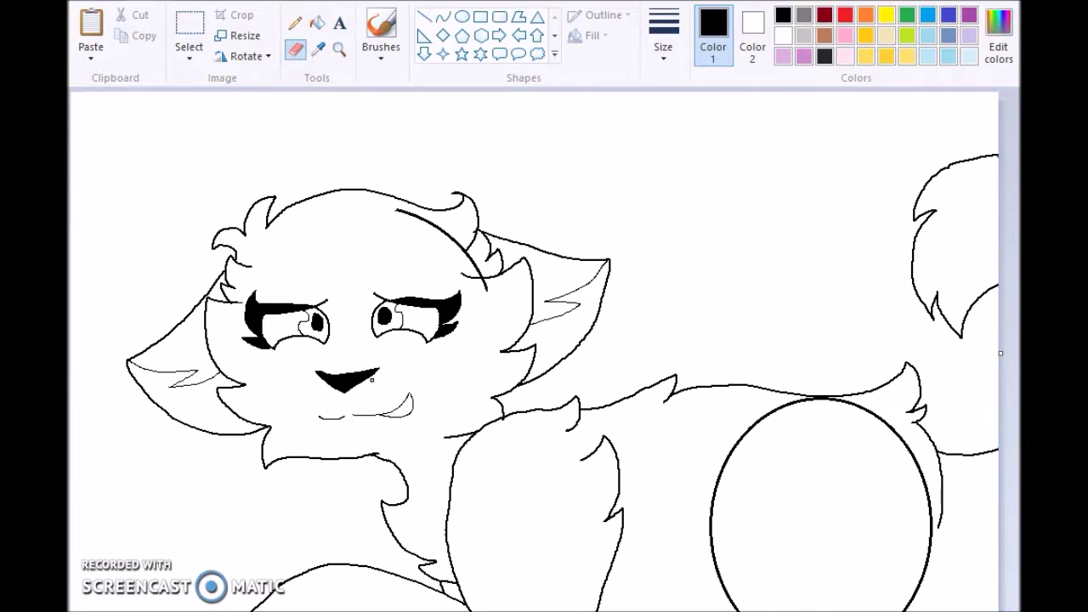
- Draw a tongue sticking out at the right end of the mouth and color it pink
{"action": "left_click", "coordinate": [295, 23]}
{"action": "left_click_drag", "start_coordinate": [395, 410], "coordinate": [416, 402]}
{"action": "left_click", "coordinate": [317, 23]}
{"action": "left_click", "coordinate": [844, 35]}
{"action": "left_click", "coordinate": [407, 417]}
{"action": "left_click", "coordinate": [295, 23]}
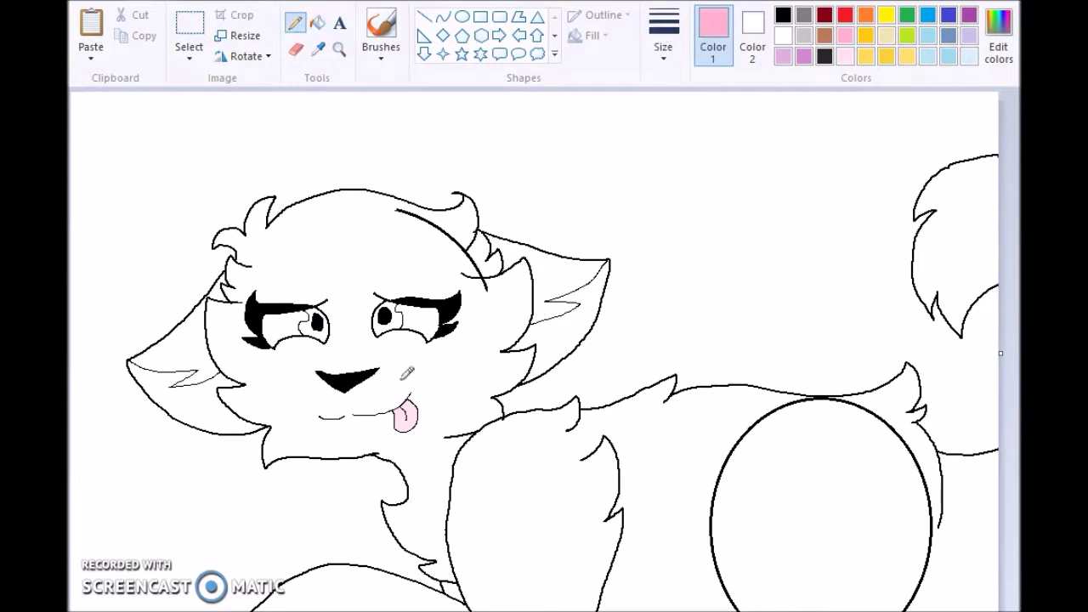
- Draw black eyebrows above both eyes and erase the rest of the guide circle on the head's right side
{"action": "left_click", "coordinate": [783, 14]}
{"action": "left_click_drag", "start_coordinate": [248, 279], "coordinate": [438, 274]}
{"action": "left_click", "coordinate": [295, 48]}
{"action": "left_click_drag", "start_coordinate": [396, 209], "coordinate": [443, 231]}
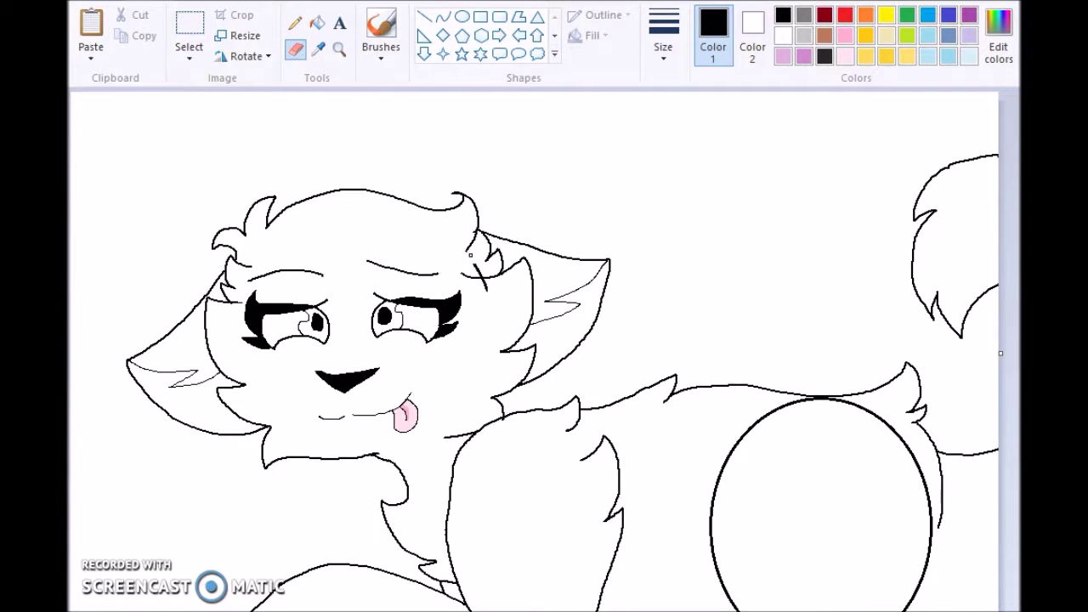
{"action": "left_click_drag", "start_coordinate": [481, 289], "coordinate": [464, 275]}
- Add thin fur marks on both cheeks and on the upper front leg
{"action": "left_click", "coordinate": [295, 23]}
{"action": "mouse_move", "coordinate": [481, 336]}
{"action": "left_mouse_down"}
{"action": "mouse_move", "coordinate": [494, 365]}
{"action": "mouse_move", "coordinate": [498, 349]}
{"action": "mouse_move", "coordinate": [481, 362]}
{"action": "mouse_move", "coordinate": [481, 388]}
{"action": "left_mouse_up"}
{"action": "key", "text": "ctrl+z"}
{"action": "left_click_drag", "start_coordinate": [268, 386], "coordinate": [278, 416]}
{"action": "left_click_drag", "start_coordinate": [478, 485], "coordinate": [519, 453]}
{"action": "key", "text": "ctrl+z"}
{"action": "left_click_drag", "start_coordinate": [482, 483], "coordinate": [532, 442]}
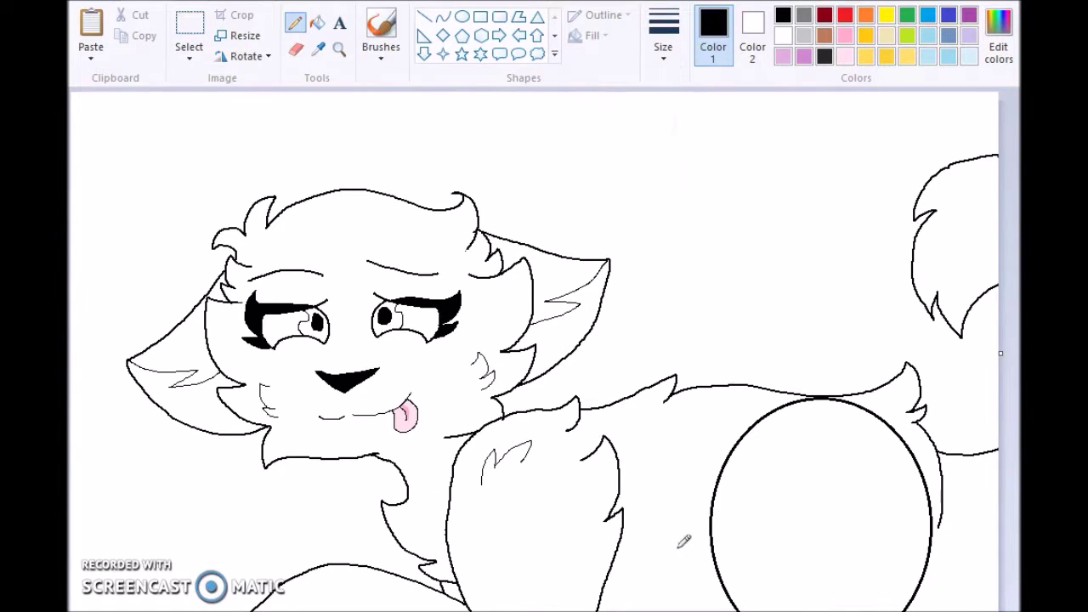
- Draw the belly line, erase the left part of the hip circle and redraw it as the thigh outline
{"action": "mouse_move", "coordinate": [601, 609]}
{"action": "left_mouse_down"}
{"action": "mouse_move", "coordinate": [721, 589]}
{"action": "mouse_move", "coordinate": [661, 607]}
{"action": "left_mouse_up"}
{"action": "key", "text": "ctrl+z"}
{"action": "left_click", "coordinate": [296, 49]}
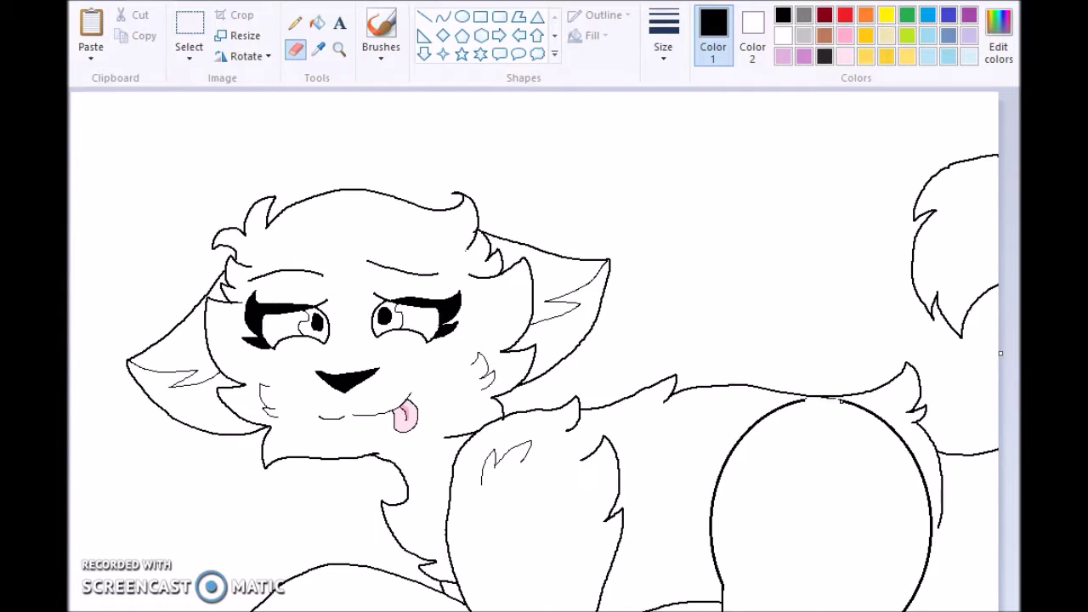
{"action": "mouse_move", "coordinate": [775, 411]}
{"action": "left_mouse_down"}
{"action": "mouse_move", "coordinate": [721, 469]}
{"action": "mouse_move", "coordinate": [744, 440]}
{"action": "mouse_move", "coordinate": [723, 592]}
{"action": "mouse_move", "coordinate": [734, 472]}
{"action": "mouse_move", "coordinate": [814, 403]}
{"action": "left_mouse_up"}
{"action": "left_click", "coordinate": [296, 23]}
{"action": "key", "text": "ctrl+z"}
{"action": "mouse_move", "coordinate": [725, 593]}
{"action": "left_mouse_down"}
{"action": "mouse_move", "coordinate": [777, 412]}
{"action": "mouse_move", "coordinate": [801, 409]}
{"action": "left_mouse_up"}
{"action": "left_click", "coordinate": [296, 49]}
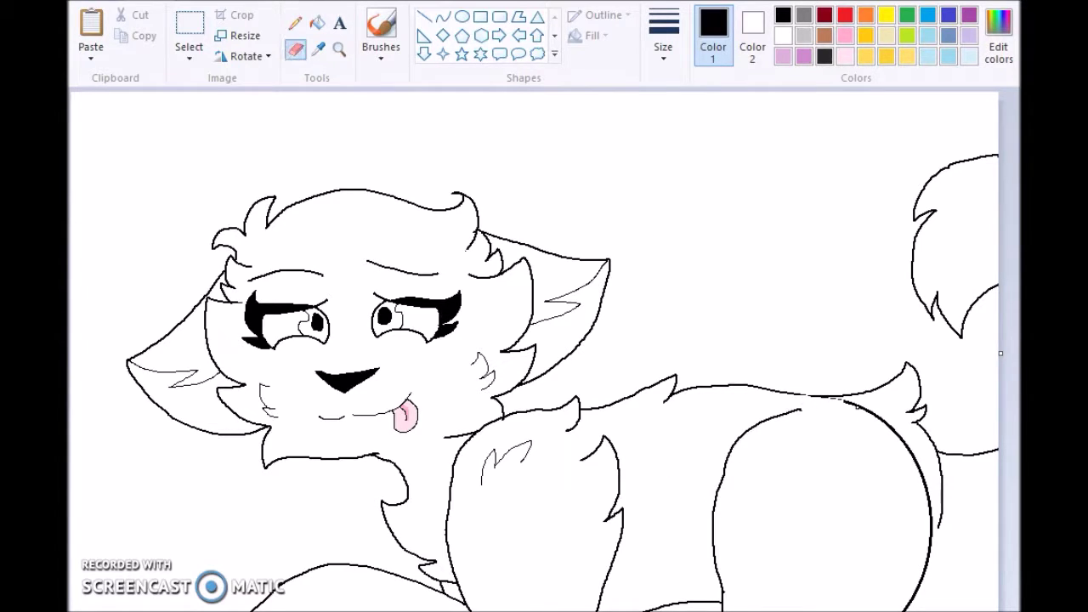
- Erase the right part of the hip circle and draw the far hind leg's outline with fur below the tail
{"action": "mouse_move", "coordinate": [897, 435]}
{"action": "left_mouse_down"}
{"action": "mouse_move", "coordinate": [929, 544]}
{"action": "mouse_move", "coordinate": [916, 583]}
{"action": "left_mouse_up"}
{"action": "left_click", "coordinate": [296, 23]}
{"action": "mouse_move", "coordinate": [942, 517]}
{"action": "left_mouse_down"}
{"action": "mouse_move", "coordinate": [928, 559]}
{"action": "mouse_move", "coordinate": [1016, 574]}
{"action": "left_mouse_up"}
- Set the thinnest line size and add fur marks on the back and thigh
{"action": "left_click", "coordinate": [663, 38]}
{"action": "left_click", "coordinate": [655, 91]}
{"action": "left_click_drag", "start_coordinate": [650, 437], "coordinate": [714, 429]}
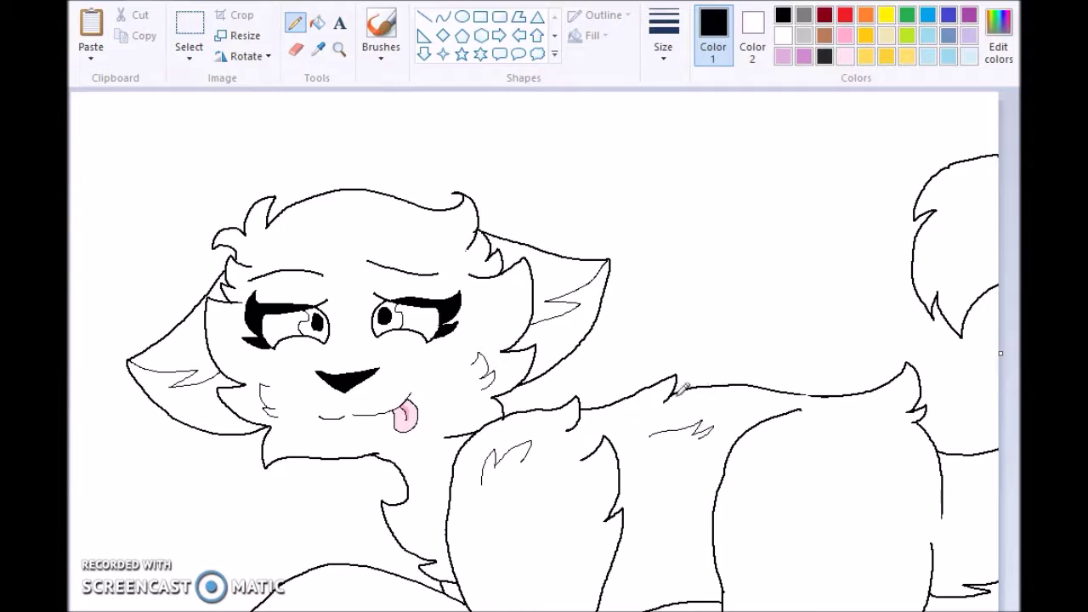
{"action": "mouse_move", "coordinate": [753, 472]}
{"action": "left_mouse_down"}
{"action": "mouse_move", "coordinate": [778, 443]}
{"action": "mouse_move", "coordinate": [819, 437]}
{"action": "left_mouse_up"}
- Fill the irises of both eyes with light blue
{"action": "left_click", "coordinate": [317, 23]}
{"action": "left_click", "coordinate": [948, 57]}
{"action": "left_click", "coordinate": [393, 327]}
{"action": "left_click", "coordinate": [322, 332]}
{"action": "left_click", "coordinate": [295, 23]}
- Shade the irises with lighter blue strokes and touch up the right eye's pupil with black sampled from it
{"action": "left_click", "coordinate": [313, 20]}
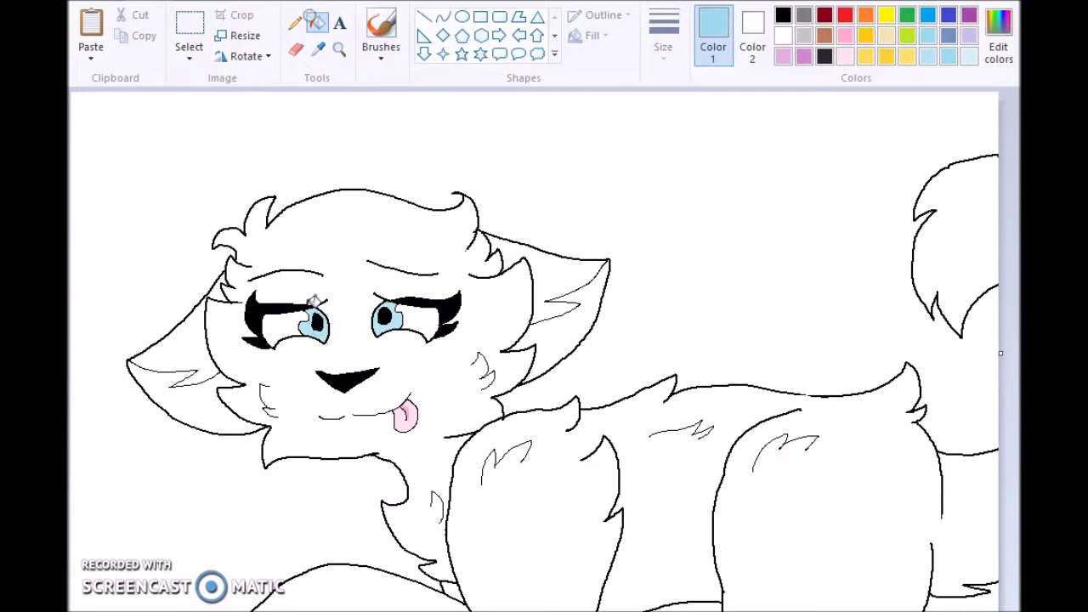
{"action": "left_click", "coordinate": [294, 23]}
{"action": "left_click", "coordinate": [968, 56]}
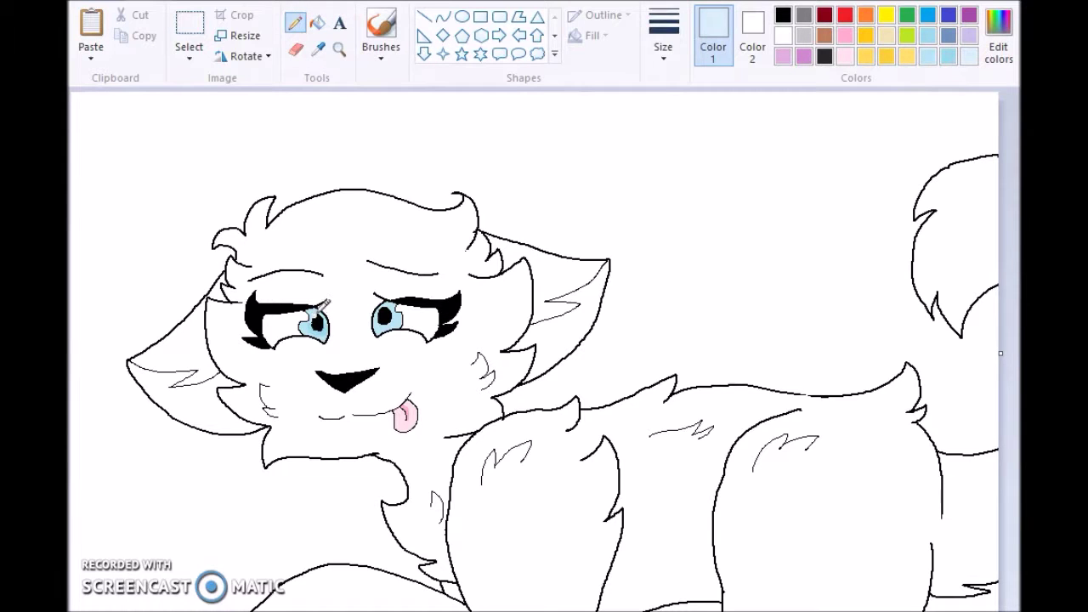
{"action": "left_click", "coordinate": [948, 56]}
{"action": "left_click_drag", "start_coordinate": [379, 316], "coordinate": [389, 327]}
{"action": "left_click", "coordinate": [318, 48]}
{"action": "left_click", "coordinate": [389, 312]}
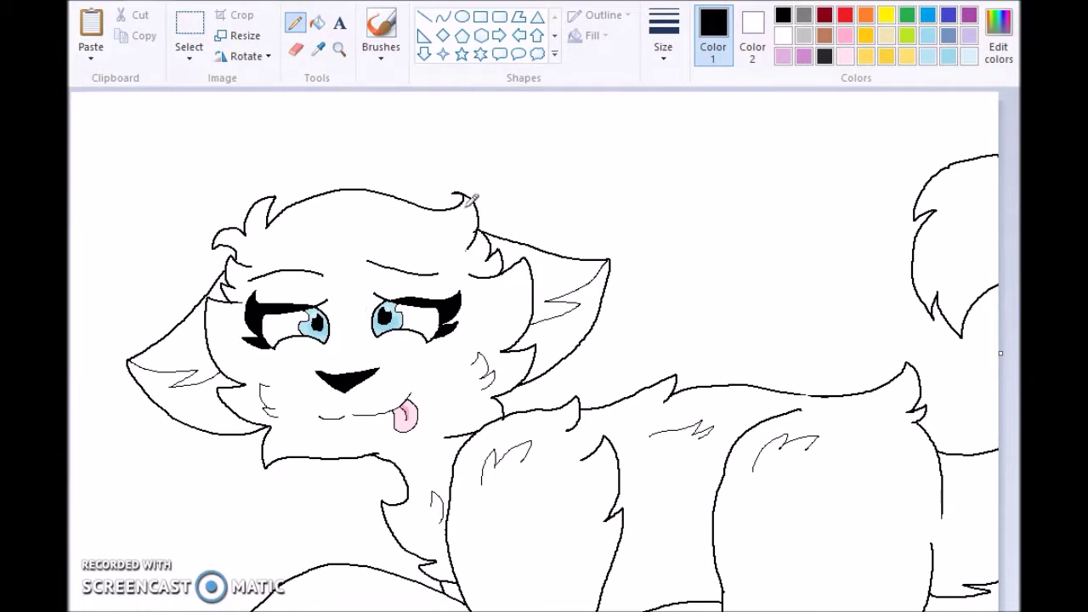
- Fill the head, neck and both ears with light gold, and undo the fill on the front leg
{"action": "left_click", "coordinate": [318, 22]}
{"action": "left_click", "coordinate": [867, 56]}
{"action": "left_click", "coordinate": [357, 246]}
{"action": "left_click", "coordinate": [194, 369]}
{"action": "left_click", "coordinate": [544, 272]}
{"action": "left_click", "coordinate": [575, 320]}
{"action": "left_click", "coordinate": [544, 476]}
{"action": "key", "text": "ctrl+z"}
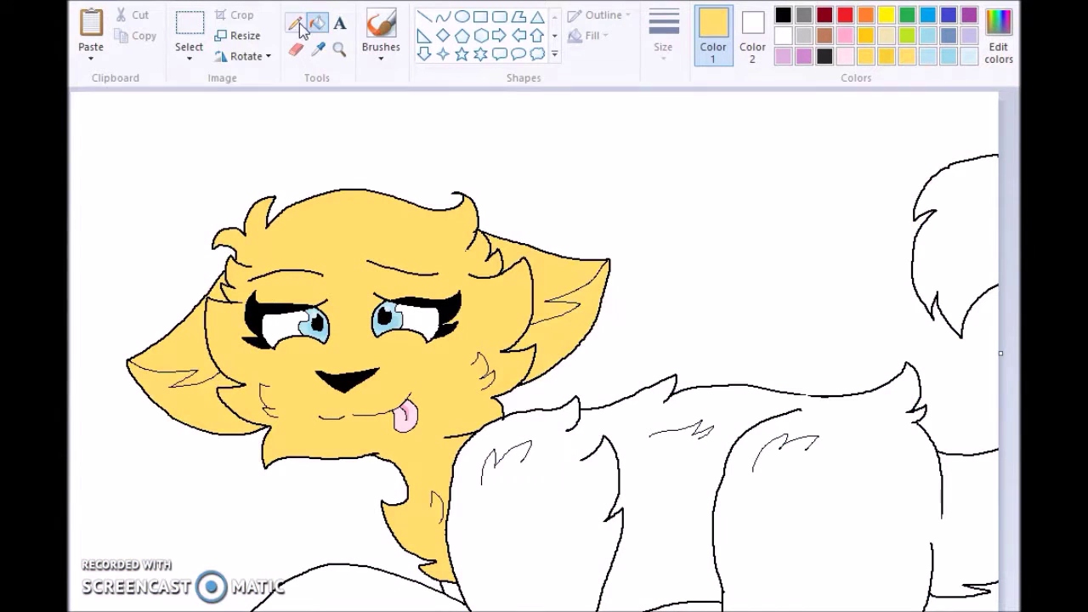
- Try to fill the front leg and the body with light gold
{"action": "left_click", "coordinate": [297, 23]}
{"action": "left_click", "coordinate": [783, 14]}
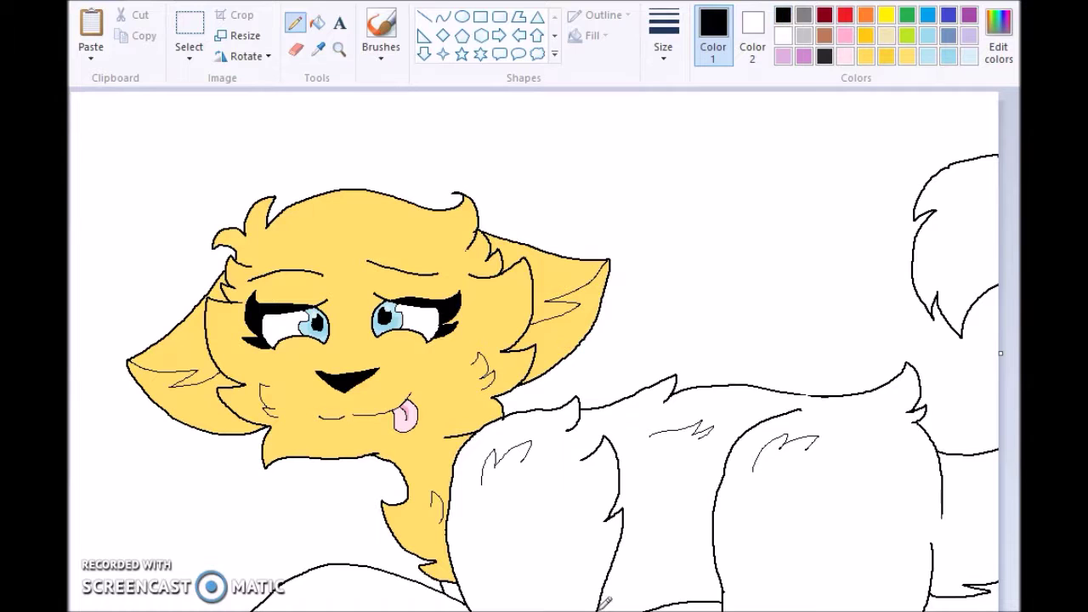
{"action": "left_click", "coordinate": [317, 23]}
{"action": "left_click", "coordinate": [866, 56]}
{"action": "left_click", "coordinate": [554, 481]}
{"action": "key", "text": "ctrl+z"}
{"action": "left_click", "coordinate": [295, 23]}
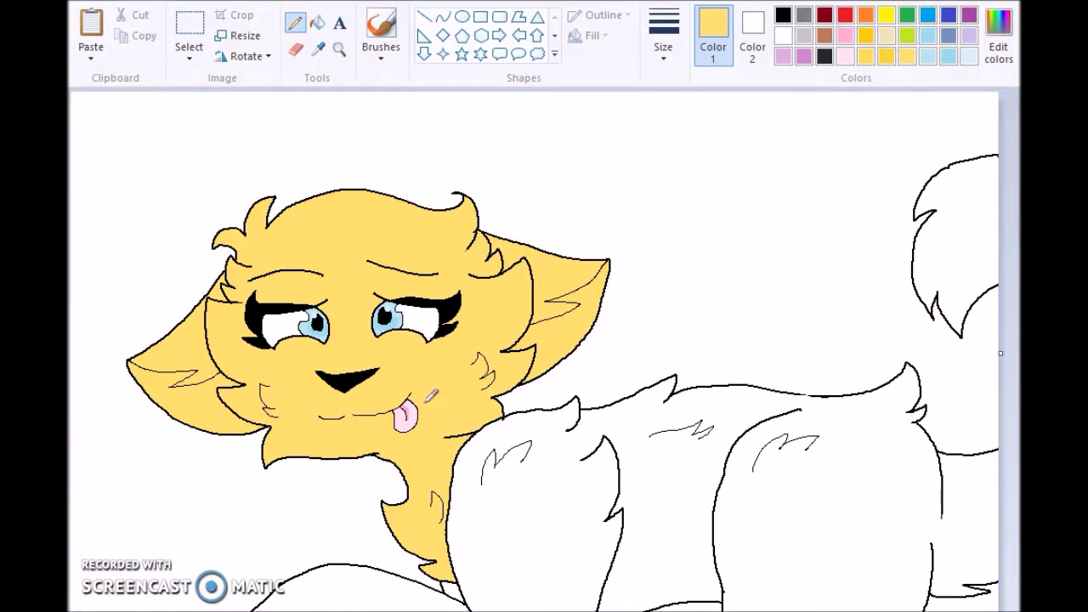
{"action": "left_click", "coordinate": [783, 15]}
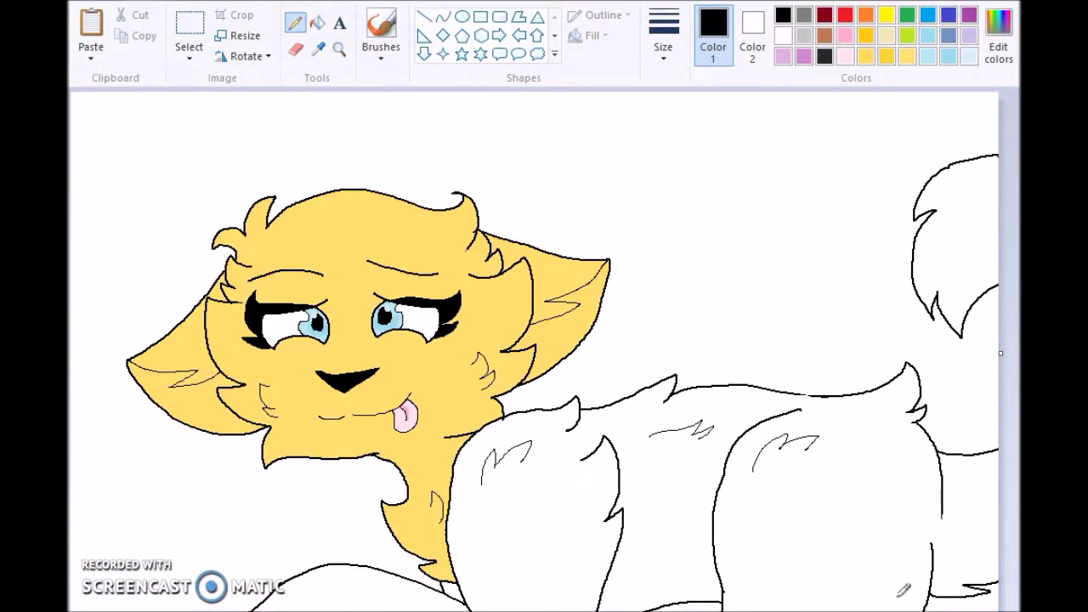
{"action": "left_click", "coordinate": [317, 23]}
{"action": "left_click", "coordinate": [907, 56]}
{"action": "left_click", "coordinate": [680, 442]}
{"action": "key", "text": "ctrl+z"}
- Close the gap in the back outline above the thigh with a black stroke
{"action": "left_click", "coordinate": [295, 23]}
{"action": "left_click", "coordinate": [783, 14]}
{"action": "left_click_drag", "start_coordinate": [799, 394], "coordinate": [817, 397]}
- Fill the body, legs, remaining chest fur and tail with light gold
{"action": "left_click", "coordinate": [317, 23]}
{"action": "left_click", "coordinate": [907, 56]}
{"action": "left_click", "coordinate": [792, 444]}
{"action": "left_click", "coordinate": [451, 593]}
{"action": "left_click", "coordinate": [408, 596]}
{"action": "left_click", "coordinate": [957, 255]}
{"action": "left_click", "coordinate": [295, 23]}
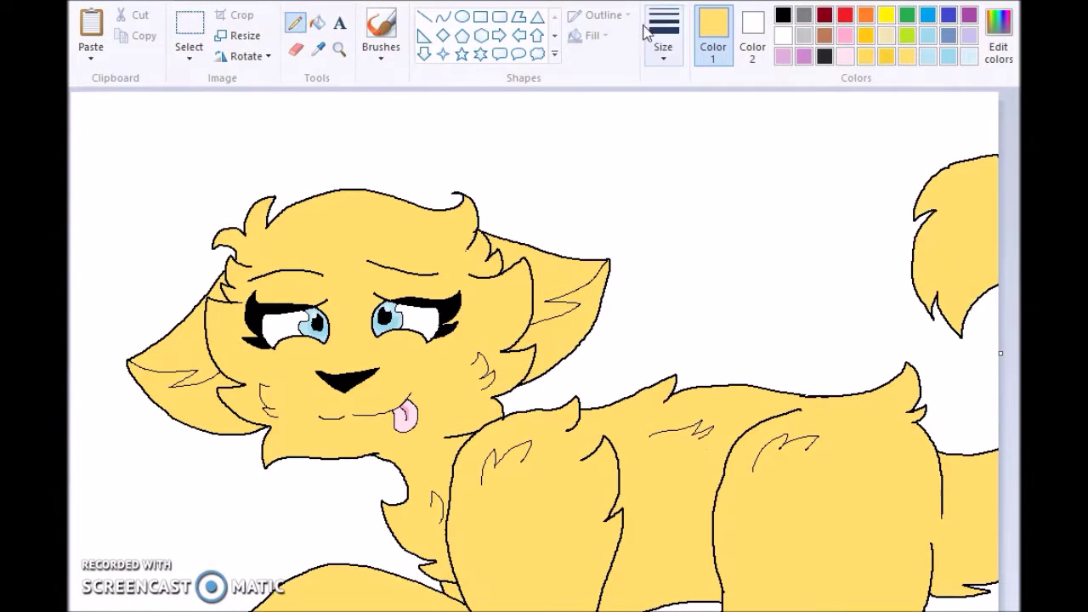
- Fill the tail's fluffy tip with white
{"action": "left_click", "coordinate": [783, 36]}
{"action": "left_click", "coordinate": [317, 23]}
{"action": "left_click", "coordinate": [931, 221]}
{"action": "left_click", "coordinate": [295, 23]}
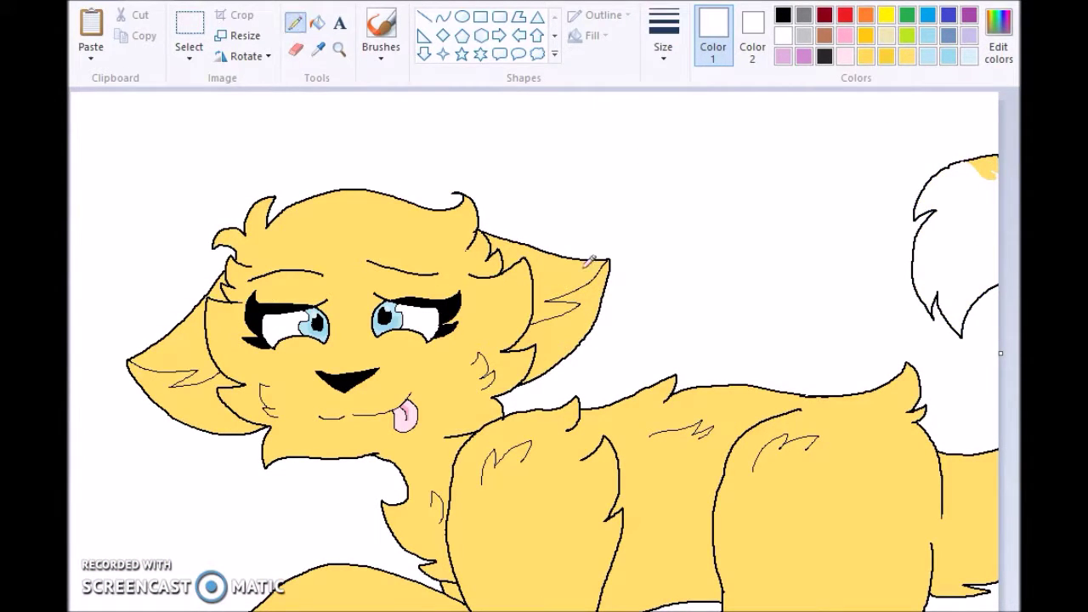
- Color the tips of both ears white
{"action": "left_click", "coordinate": [317, 23]}
{"action": "left_click", "coordinate": [600, 269]}
{"action": "left_click", "coordinate": [297, 24]}
{"action": "left_click", "coordinate": [317, 23]}
{"action": "left_click", "coordinate": [136, 364]}
{"action": "left_click", "coordinate": [295, 23]}
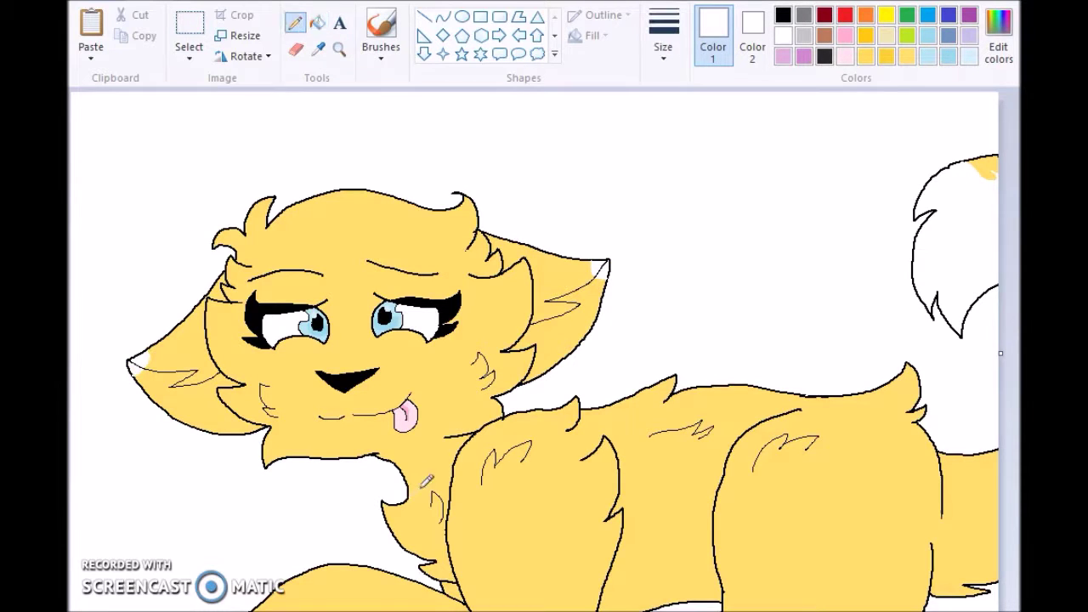
- Mark off the chest fur patch below the neck with a closed outline and fill it with white
{"action": "left_click", "coordinate": [317, 23]}
{"action": "left_click", "coordinate": [425, 502]}
{"action": "key", "text": "ctrl+z"}
{"action": "left_click", "coordinate": [297, 23]}
{"action": "left_click_drag", "start_coordinate": [441, 519], "coordinate": [447, 531]}
{"action": "left_click", "coordinate": [319, 24]}
{"action": "left_click", "coordinate": [426, 518]}
{"action": "left_click", "coordinate": [295, 23]}
- Color the end of the outstretched front paw white
{"action": "left_click", "coordinate": [783, 15]}
{"action": "left_click", "coordinate": [783, 34]}
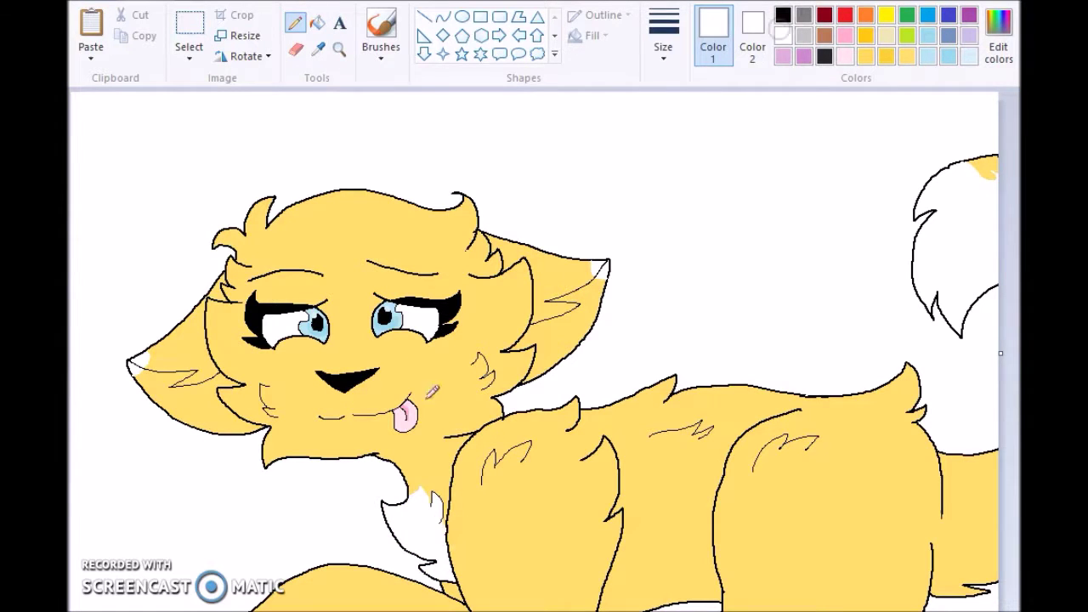
{"action": "left_click", "coordinate": [318, 23]}
{"action": "left_click", "coordinate": [300, 601]}
{"action": "left_click", "coordinate": [295, 23]}
- Draw a tapered stripe marking under each eye and fill both with darker gold
{"action": "left_click", "coordinate": [907, 56]}
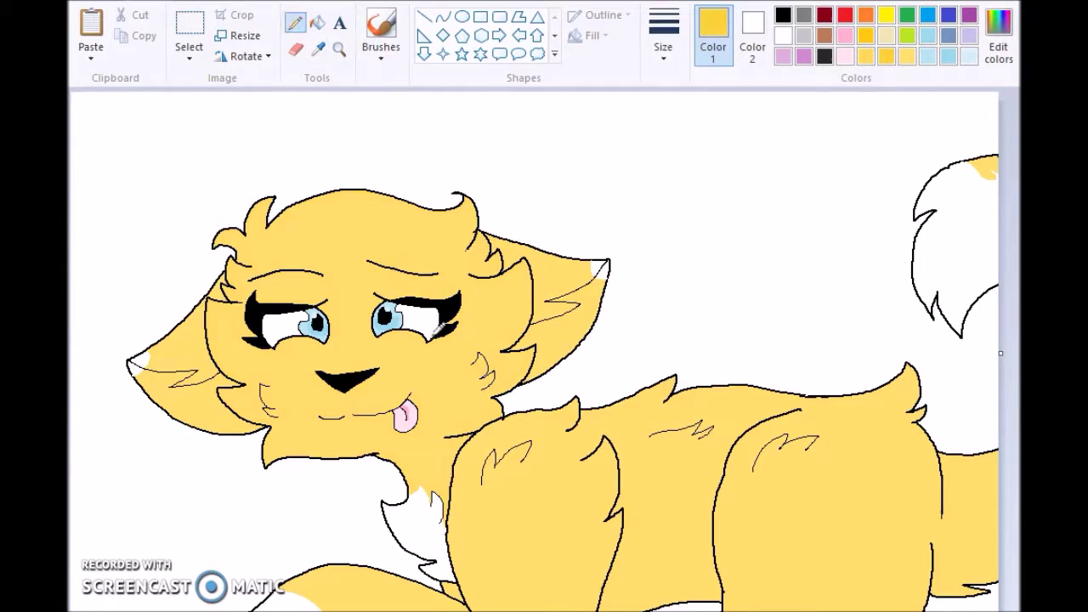
{"action": "left_click", "coordinate": [317, 23]}
{"action": "left_click", "coordinate": [432, 351]}
{"action": "left_click", "coordinate": [295, 23]}
{"action": "left_click", "coordinate": [783, 14]}
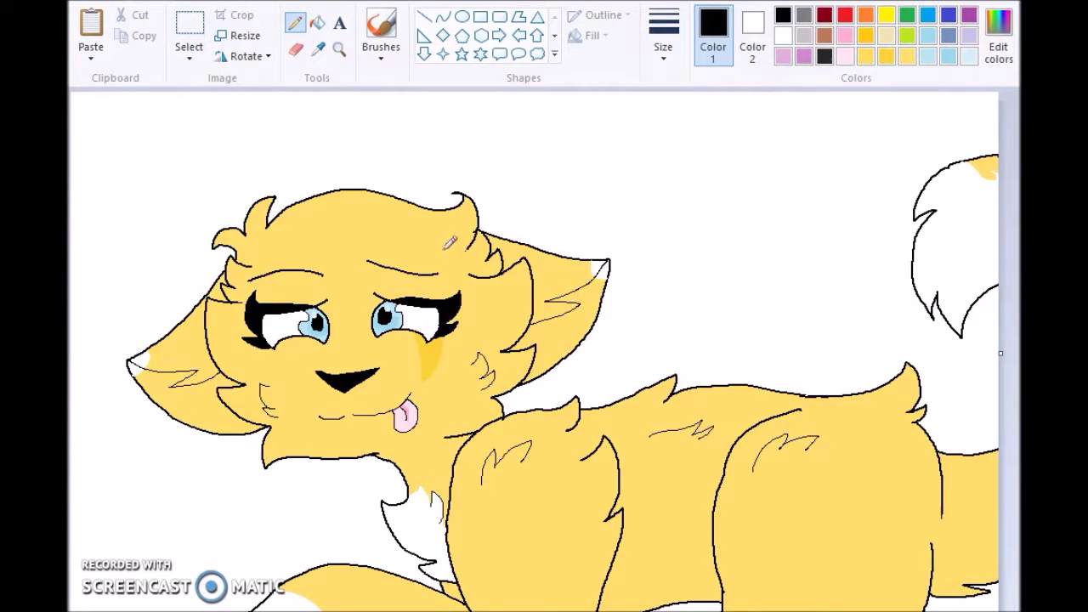
{"action": "left_click", "coordinate": [866, 56]}
{"action": "left_click", "coordinate": [317, 23]}
{"action": "left_click", "coordinate": [887, 56]}
{"action": "left_click", "coordinate": [281, 361]}
{"action": "left_click", "coordinate": [295, 23]}
{"action": "left_click", "coordinate": [785, 16]}
- Draw a curved darker gold stripe on the upper part of the cat's right-hand cheek
{"action": "left_click", "coordinate": [867, 54]}
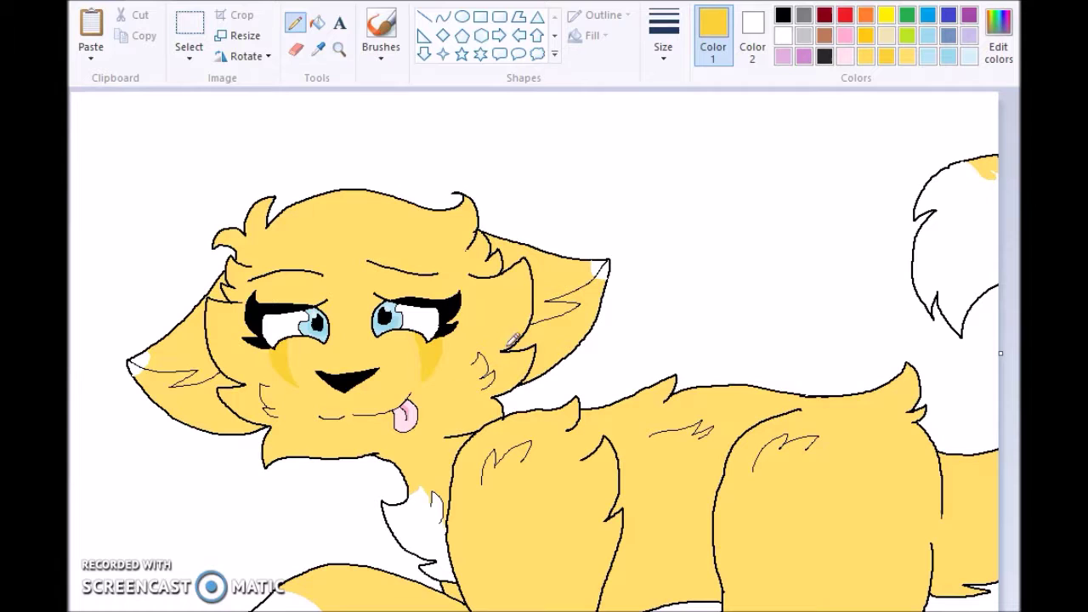
{"action": "left_click_drag", "start_coordinate": [510, 345], "coordinate": [455, 374]}
{"action": "left_click", "coordinate": [880, 56]}
{"action": "left_click", "coordinate": [663, 51]}
{"action": "left_click", "coordinate": [654, 90]}
{"action": "left_click", "coordinate": [881, 54]}
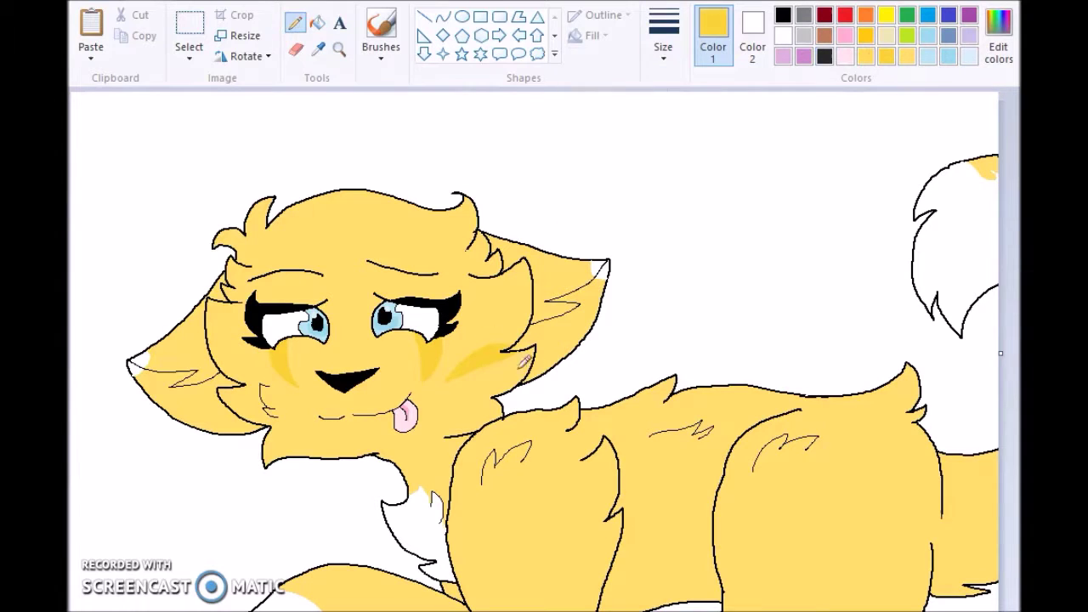
- Fill the remaining middle and lower stripes on the right-hand cheek with darker gold
{"action": "left_click", "coordinate": [317, 23]}
{"action": "left_click", "coordinate": [495, 384]}
{"action": "left_click", "coordinate": [295, 23]}
{"action": "mouse_move", "coordinate": [502, 403]}
{"action": "left_mouse_down"}
{"action": "mouse_move", "coordinate": [456, 416]}
{"action": "mouse_move", "coordinate": [498, 422]}
{"action": "left_mouse_up"}
{"action": "left_click", "coordinate": [318, 23]}
{"action": "left_click", "coordinate": [485, 417]}
{"action": "left_click", "coordinate": [295, 23]}
- Add matching darker gold stripes to the left-hand cheek and the jaw fur below it
{"action": "left_click", "coordinate": [783, 15]}
{"action": "left_click", "coordinate": [866, 56]}
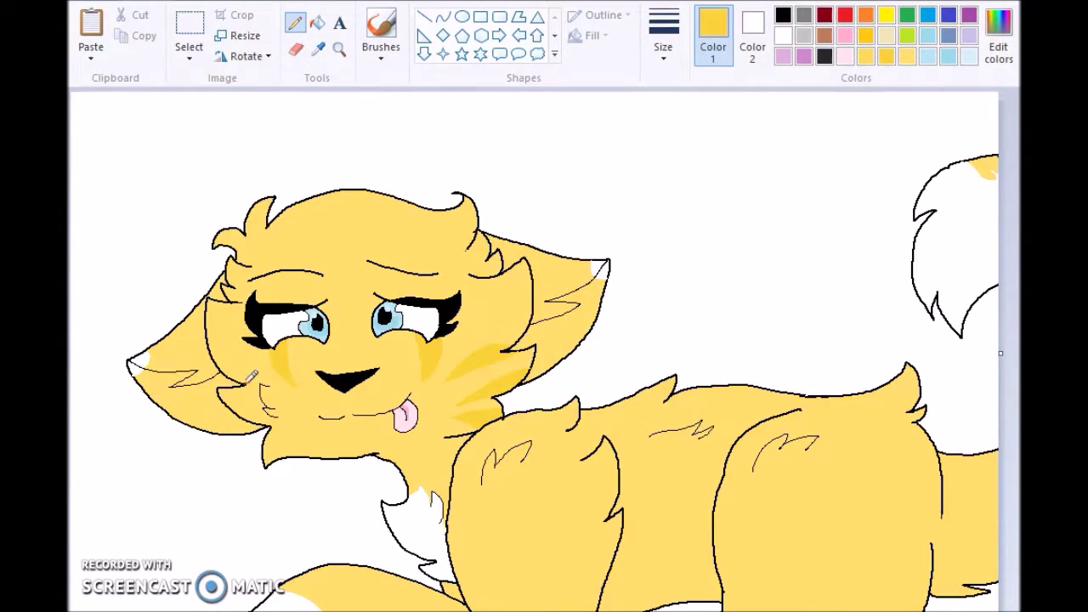
{"action": "left_click", "coordinate": [907, 56]}
{"action": "left_click_drag", "start_coordinate": [277, 413], "coordinate": [265, 405]}
{"action": "left_click", "coordinate": [664, 43]}
{"action": "left_click", "coordinate": [655, 84]}
{"action": "left_click", "coordinate": [885, 56]}
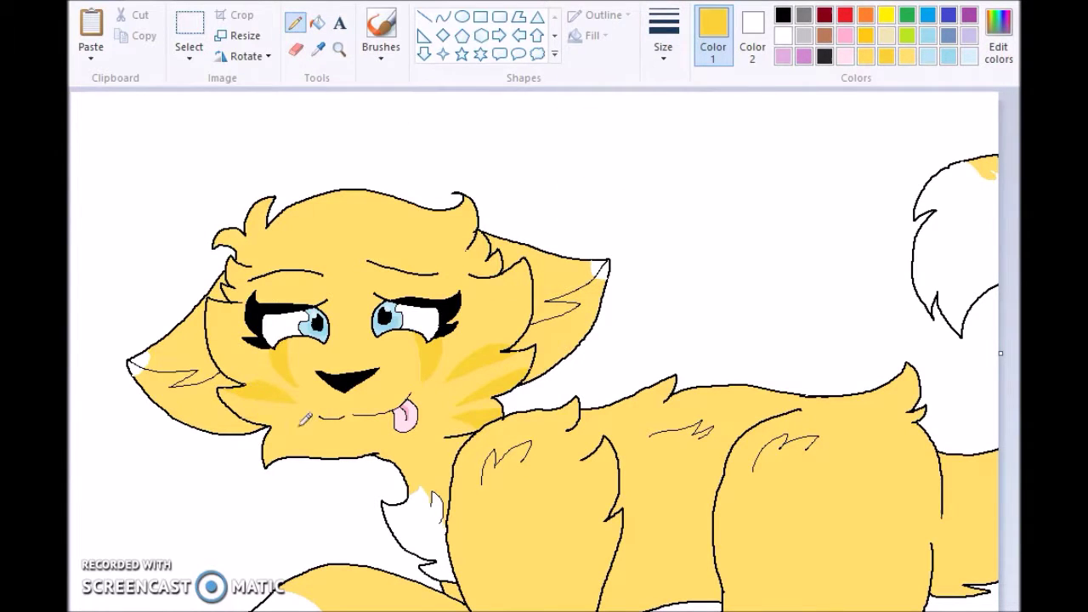
{"action": "left_click", "coordinate": [783, 15]}
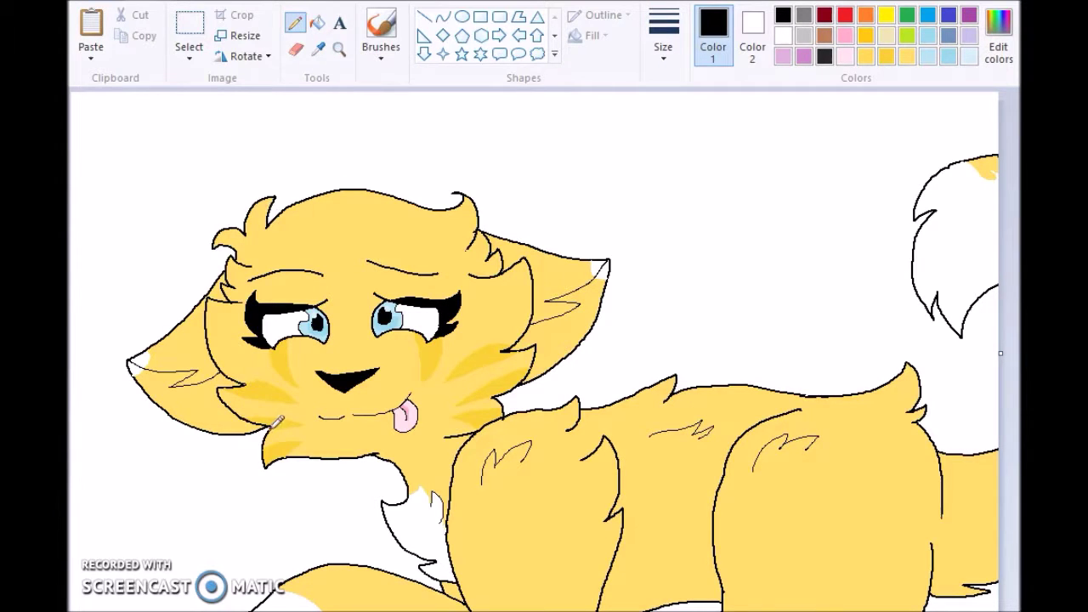
- Draw three tapered stripes on the near front leg and fill them with darker gold
{"action": "left_click", "coordinate": [885, 55]}
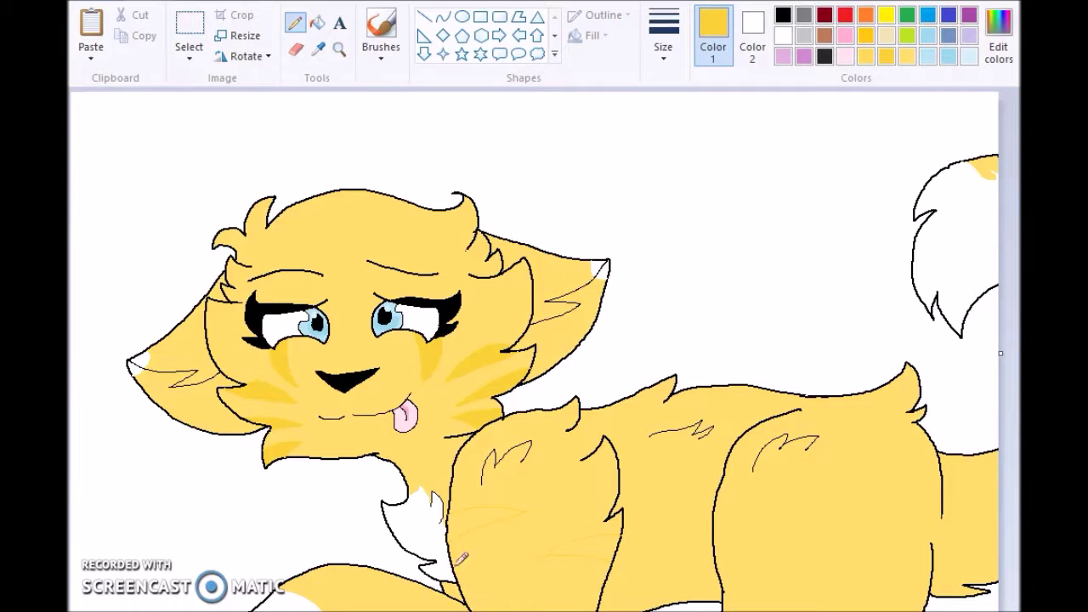
{"action": "left_click", "coordinate": [317, 24]}
{"action": "left_click", "coordinate": [490, 514]}
{"action": "left_click", "coordinate": [495, 594]}
{"action": "left_click", "coordinate": [584, 549]}
- Add a darker gold stripe to the outstretched front leg and two to the back behind the shoulder
{"action": "left_click", "coordinate": [295, 23]}
{"action": "mouse_move", "coordinate": [388, 581]}
{"action": "left_mouse_down"}
{"action": "mouse_move", "coordinate": [397, 607]}
{"action": "mouse_move", "coordinate": [409, 581]}
{"action": "left_mouse_up"}
{"action": "left_click", "coordinate": [317, 24]}
{"action": "left_click", "coordinate": [650, 421]}
{"action": "left_click", "coordinate": [296, 23]}
{"action": "left_click", "coordinate": [784, 15]}
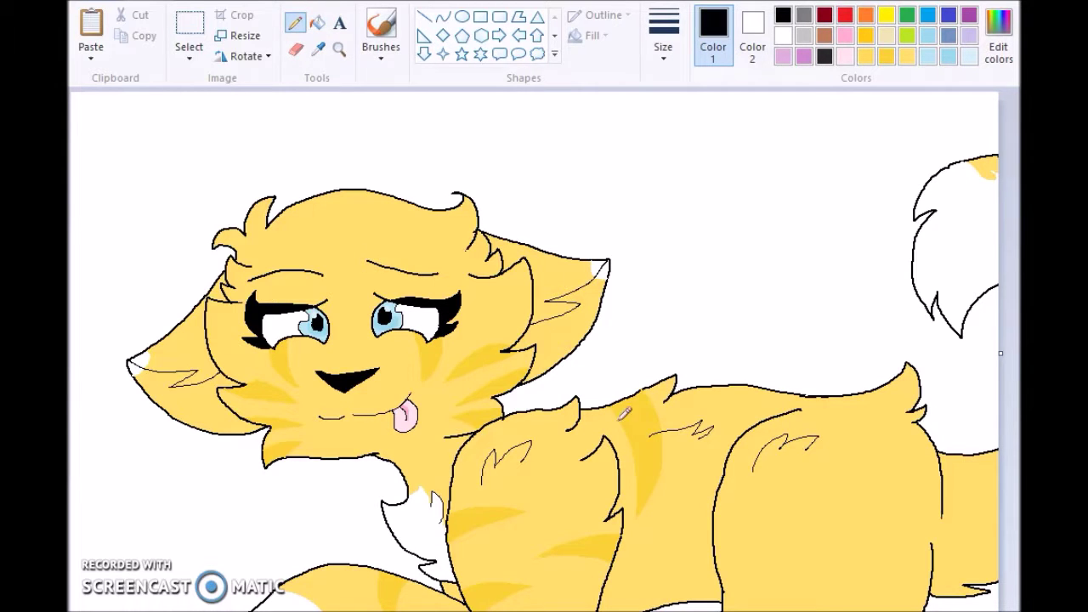
{"action": "left_click", "coordinate": [887, 56]}
{"action": "left_click", "coordinate": [317, 24]}
{"action": "left_click", "coordinate": [728, 406]}
{"action": "left_click", "coordinate": [295, 24]}
- Redraw the fur lines on both cheeks in black over the stripes
{"action": "left_click", "coordinate": [907, 56]}
{"action": "left_click", "coordinate": [783, 15]}
{"action": "key", "text": "ctrl+z"}
{"action": "mouse_move", "coordinate": [483, 374]}
{"action": "left_mouse_down"}
{"action": "mouse_move", "coordinate": [490, 410]}
{"action": "mouse_move", "coordinate": [492, 398]}
{"action": "left_mouse_up"}
{"action": "left_click_drag", "start_coordinate": [263, 397], "coordinate": [294, 425]}
- Add darker gold stripes to the hind leg and rump, and retouch the back outline in black
{"action": "left_click", "coordinate": [886, 56]}
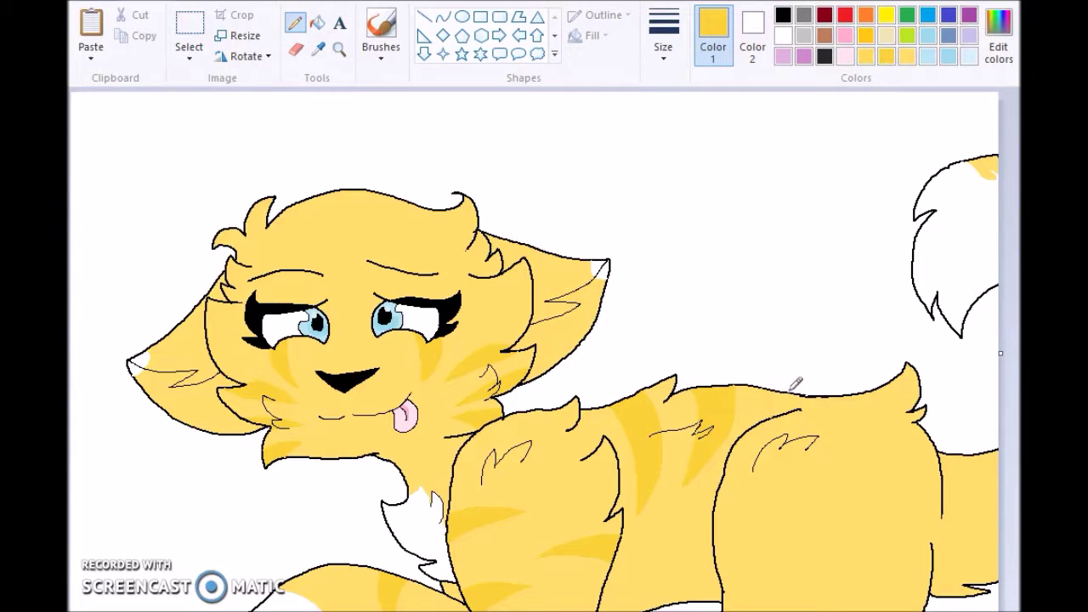
{"action": "left_click", "coordinate": [890, 566]}
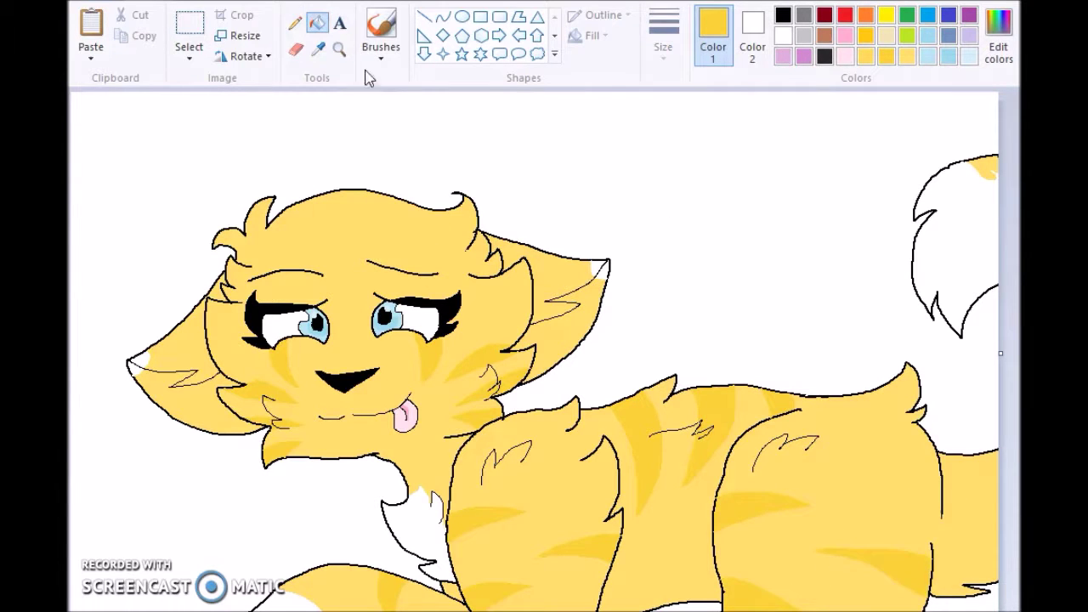
{"action": "left_click", "coordinate": [294, 23]}
{"action": "left_click", "coordinate": [317, 23]}
{"action": "left_click", "coordinate": [864, 412]}
{"action": "left_click", "coordinate": [294, 23]}
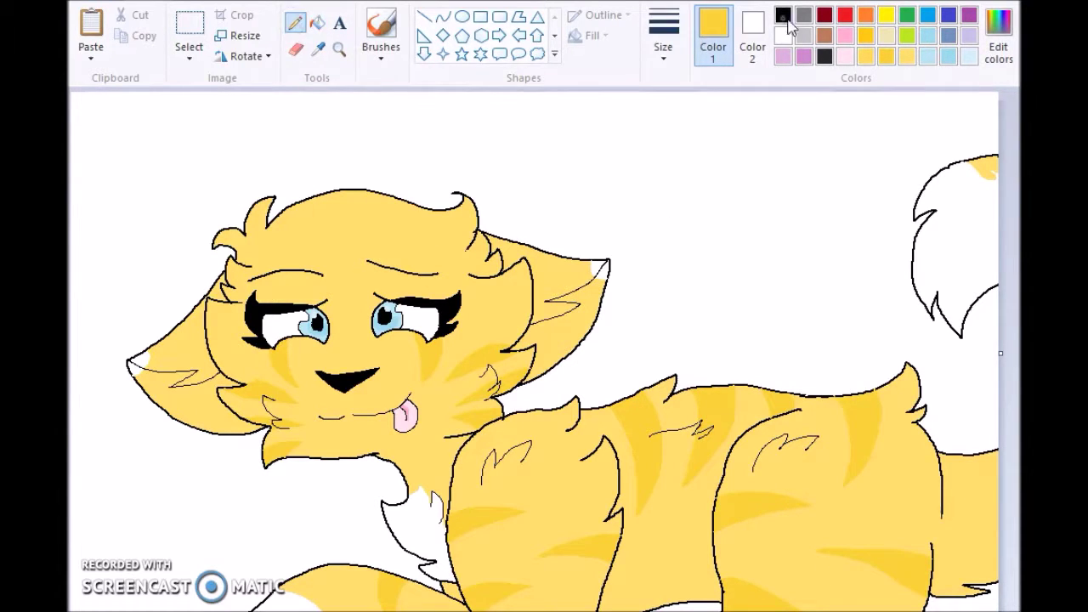
{"action": "left_click", "coordinate": [783, 15]}
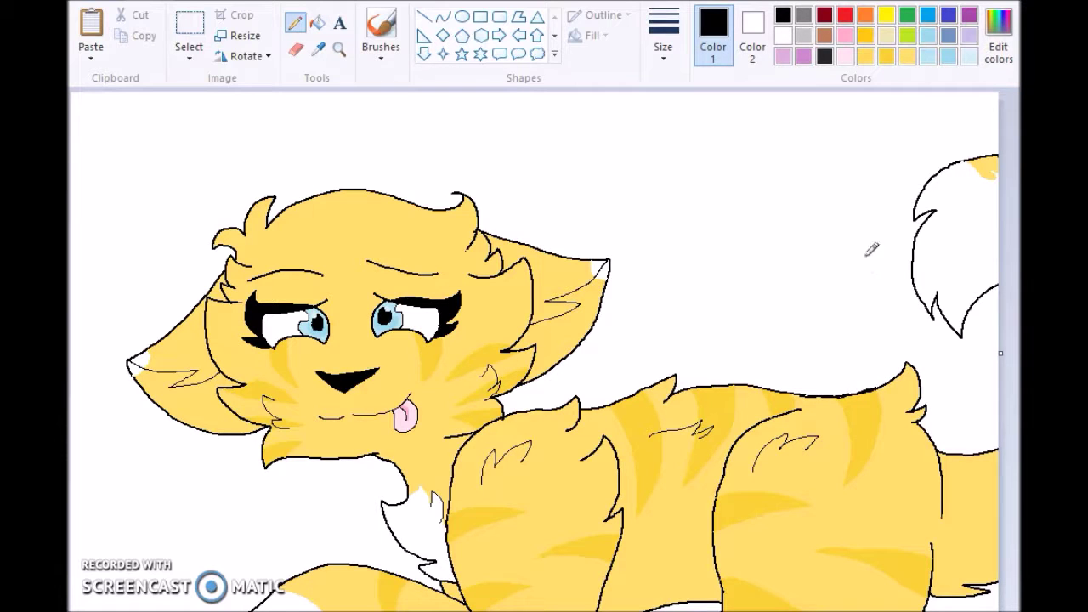
- Add a darker gold stripe to the base of the tail and touch up the tail tip with white
{"action": "left_click", "coordinate": [866, 55]}
{"action": "left_click_drag", "start_coordinate": [997, 496], "coordinate": [975, 455]}
{"action": "left_click", "coordinate": [317, 23]}
{"action": "left_click", "coordinate": [990, 466]}
{"action": "left_click", "coordinate": [295, 23]}
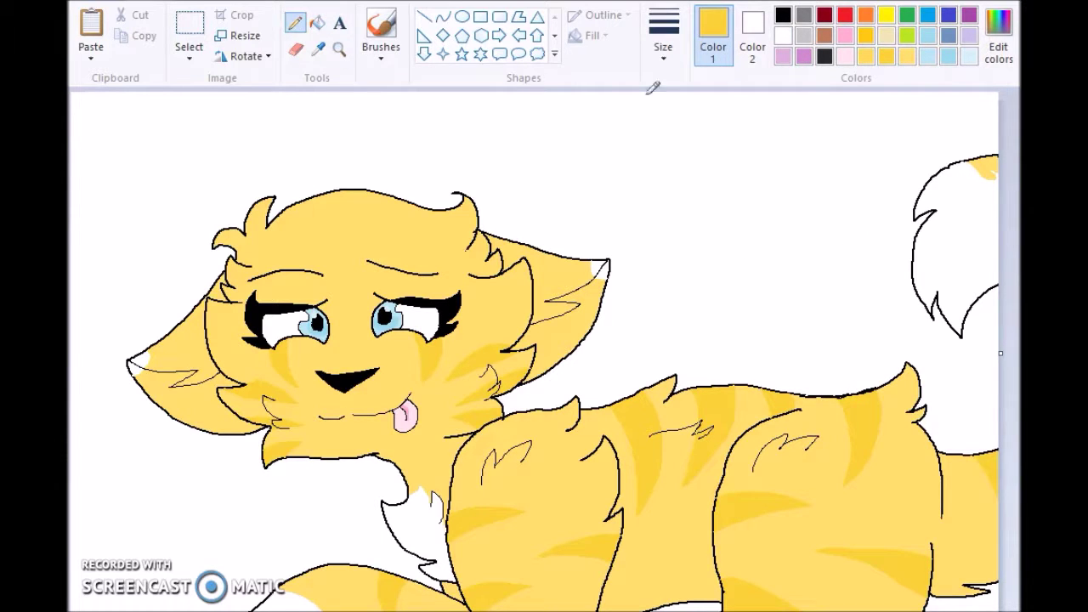
{"action": "left_click", "coordinate": [783, 35]}
{"action": "left_click_drag", "start_coordinate": [991, 176], "coordinate": [988, 163]}
- Color the patch around the curled forehead tuft darker gold
{"action": "left_click", "coordinate": [890, 55]}
{"action": "left_click", "coordinate": [317, 23]}
{"action": "left_click", "coordinate": [434, 221]}
- Fill the background with very pale blue and add a diagonal light blue stripe across the canvas's upper-left corner
{"action": "left_click", "coordinate": [968, 55]}
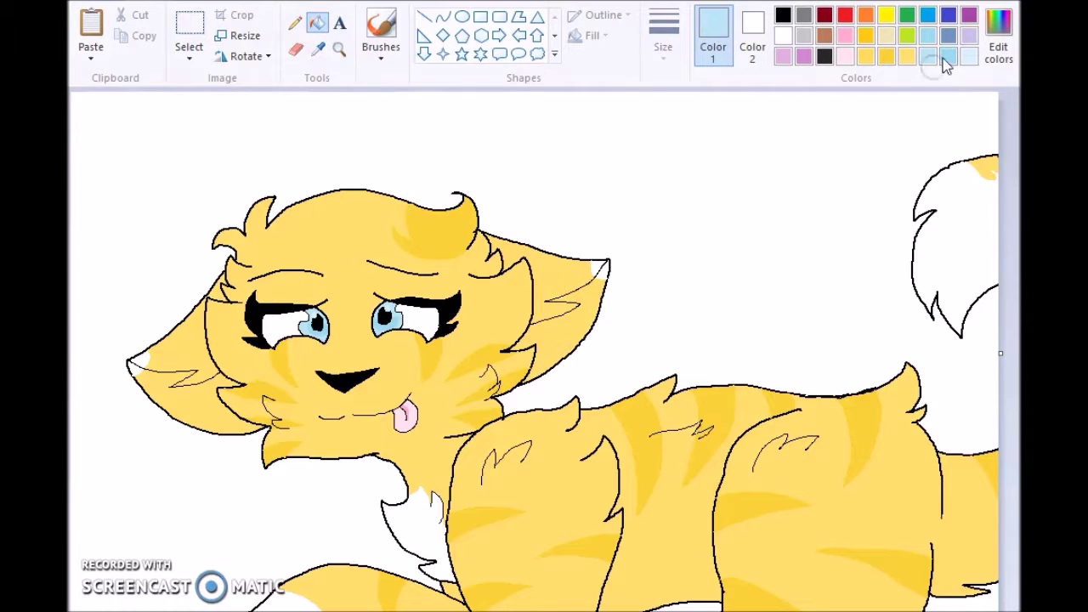
{"action": "left_click", "coordinate": [801, 160]}
{"action": "left_click", "coordinate": [424, 16]}
{"action": "left_click", "coordinate": [928, 35]}
{"action": "left_click_drag", "start_coordinate": [255, 93], "coordinate": [70, 213]}
{"action": "mouse_move", "coordinate": [72, 148]}
{"action": "left_mouse_down"}
{"action": "mouse_move", "coordinate": [99, 119]}
{"action": "mouse_move", "coordinate": [157, 93]}
{"action": "left_mouse_up"}
{"action": "left_click", "coordinate": [317, 23]}
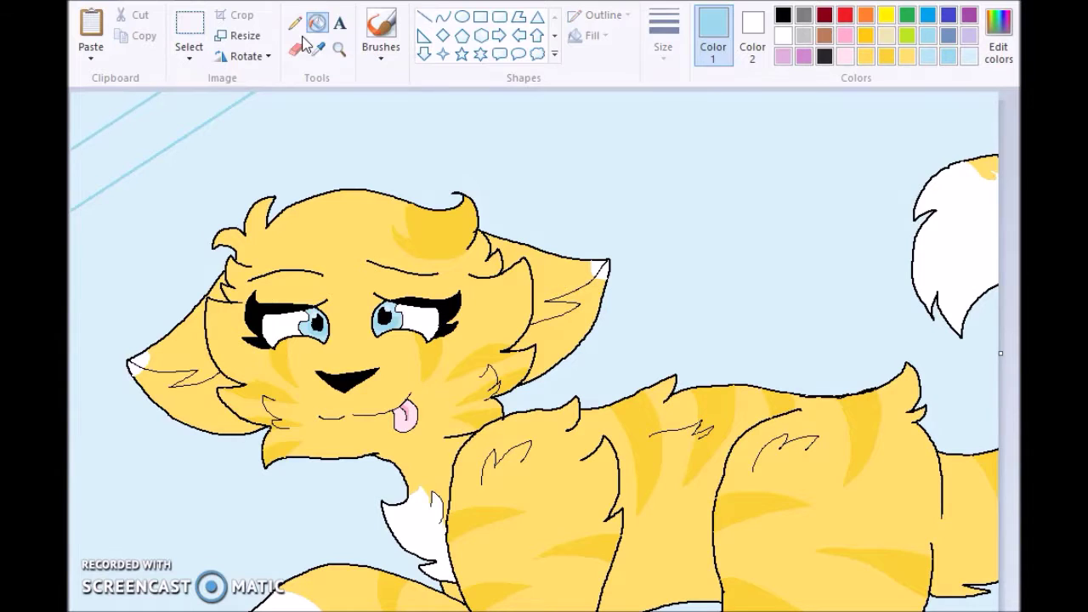
{"action": "left_click", "coordinate": [136, 138]}
- Draw the straight light blue edge lines of a second diagonal background stripe passing behind the head and left ear
{"action": "left_click", "coordinate": [424, 17]}
{"action": "left_click_drag", "start_coordinate": [422, 93], "coordinate": [277, 196]}
{"action": "mouse_move", "coordinate": [212, 250]}
{"action": "left_mouse_down"}
{"action": "mouse_move", "coordinate": [136, 295]}
{"action": "mouse_move", "coordinate": [70, 355]}
{"action": "left_mouse_up"}
{"action": "mouse_move", "coordinate": [380, 188]}
{"action": "left_mouse_down"}
{"action": "mouse_move", "coordinate": [541, 59]}
{"action": "mouse_move", "coordinate": [379, 190]}
{"action": "left_mouse_up"}
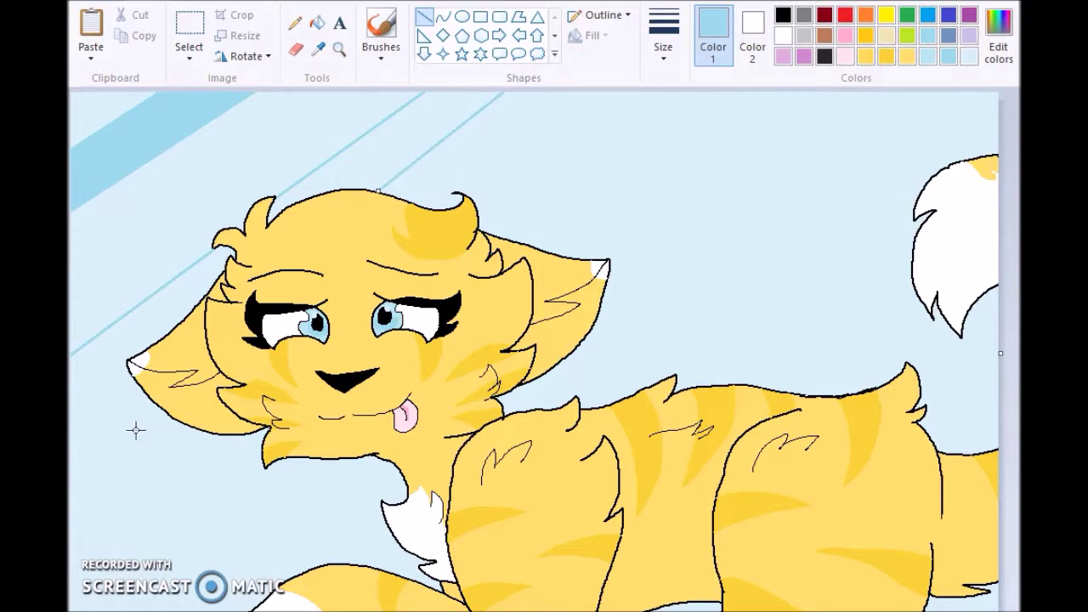
{"action": "right_click", "coordinate": [380, 185]}
{"action": "key", "text": "Escape"}
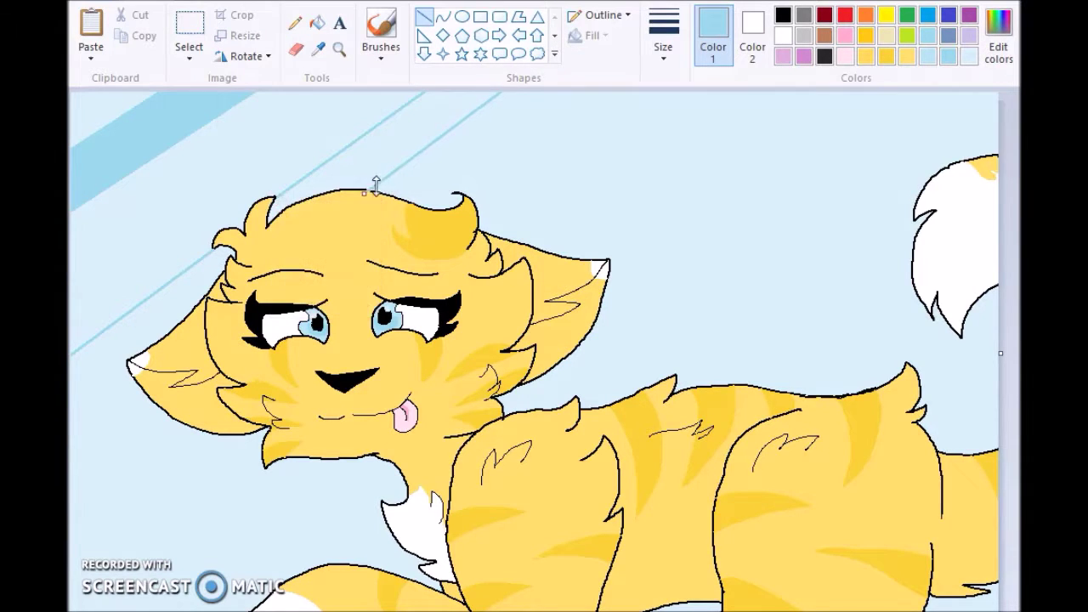
{"action": "left_click_drag", "start_coordinate": [146, 395], "coordinate": [71, 453]}
{"action": "left_click_drag", "start_coordinate": [105, 420], "coordinate": [99, 411]}
- Try to fill the second background stripe with light blue, and undo the fills and its lower-left edge line
{"action": "left_click", "coordinate": [319, 24]}
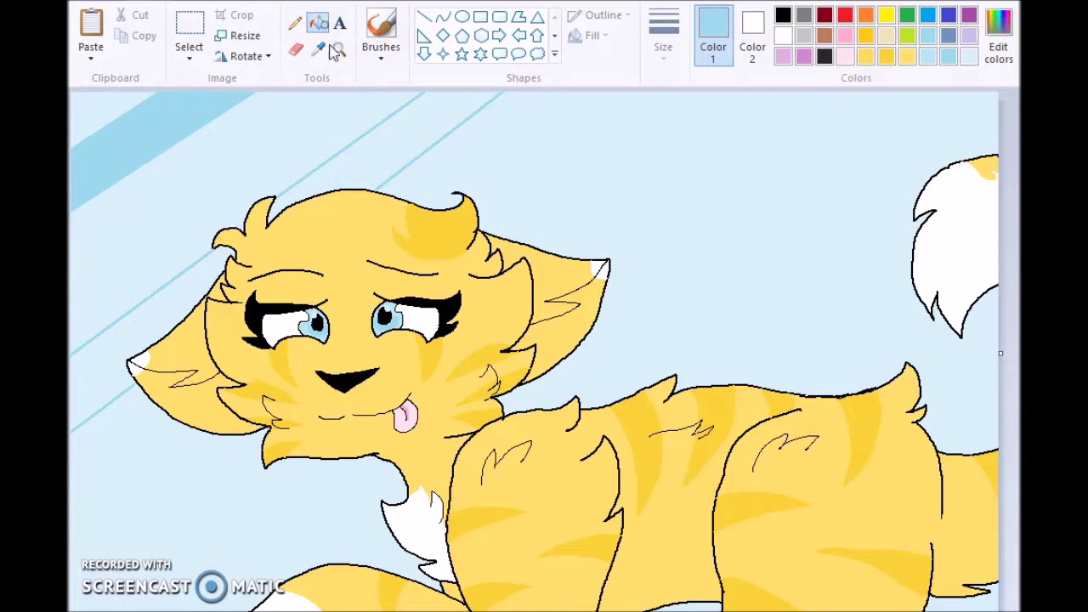
{"action": "left_click", "coordinate": [377, 133]}
{"action": "left_click", "coordinate": [125, 330]}
{"action": "key", "text": "ctrl+z"}
{"action": "key", "text": "ctrl+z"}
{"action": "left_click", "coordinate": [295, 23]}
{"action": "key", "text": "ctrl+z"}
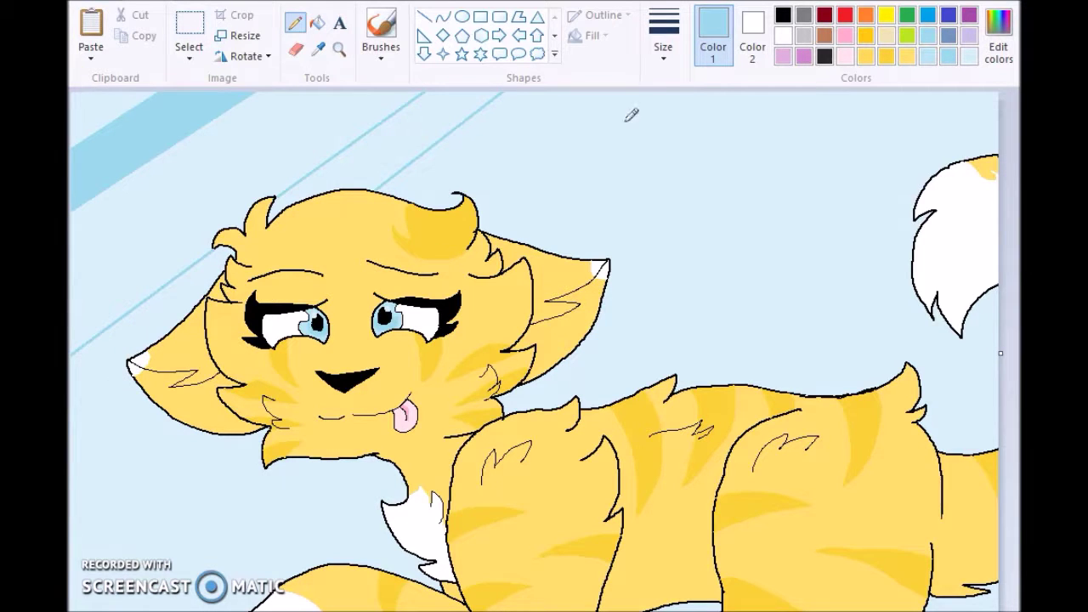
- Try a freehand lower edge and light blue fill for the second background stripe, and undo the fills
{"action": "left_click", "coordinate": [663, 42]}
{"action": "left_click", "coordinate": [649, 138]}
{"action": "left_click_drag", "start_coordinate": [138, 367], "coordinate": [72, 419]}
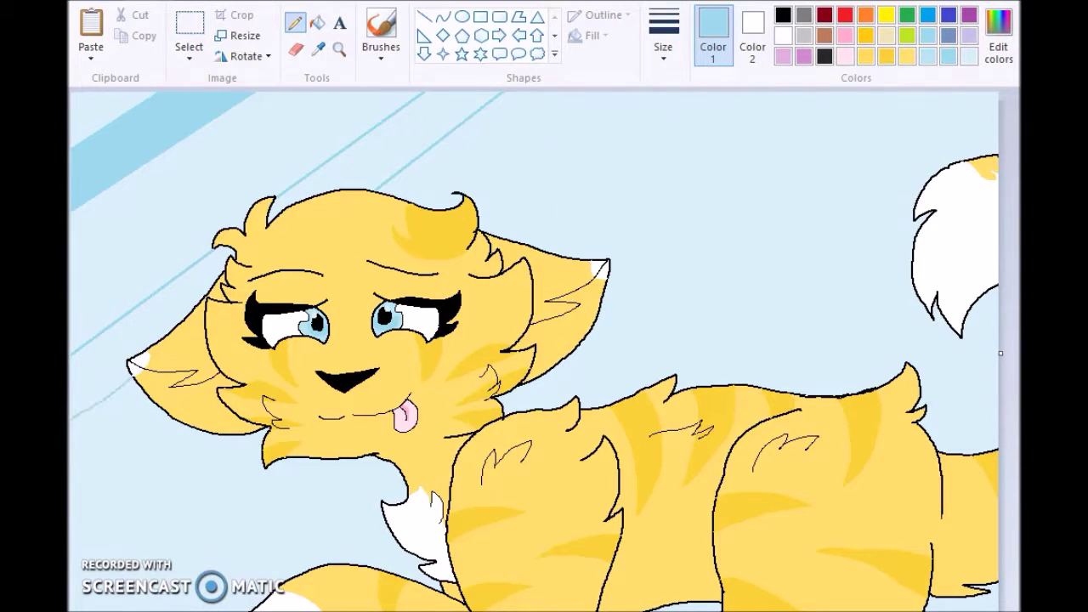
{"action": "left_click", "coordinate": [317, 25]}
{"action": "left_click", "coordinate": [284, 212]}
{"action": "left_click", "coordinate": [177, 303]}
{"action": "key", "text": "ctrl+z"}
{"action": "key", "text": "ctrl+z"}
{"action": "key", "text": "ctrl+z"}
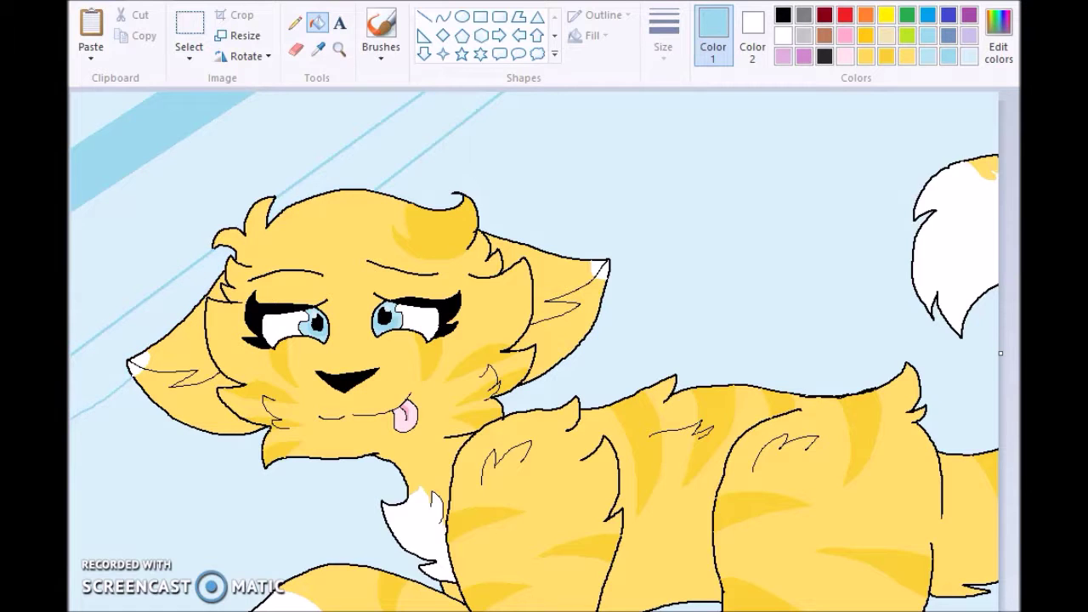
- Draw a straight edge line below the left ear tip and fill both parts of the second stripe with light blue
{"action": "left_click", "coordinate": [423, 16]}
{"action": "mouse_move", "coordinate": [132, 380]}
{"action": "left_mouse_down"}
{"action": "mouse_move", "coordinate": [71, 425]}
{"action": "mouse_move", "coordinate": [143, 365]}
{"action": "mouse_move", "coordinate": [99, 398]}
{"action": "left_mouse_up"}
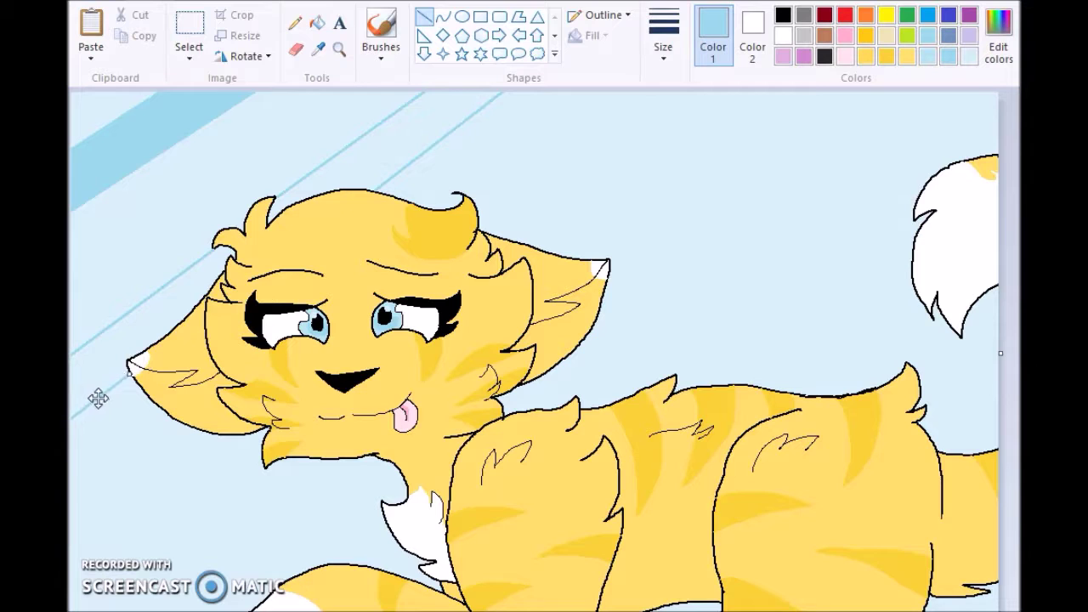
{"action": "left_click", "coordinate": [317, 24]}
{"action": "left_click", "coordinate": [365, 151]}
{"action": "left_click", "coordinate": [128, 321]}
- Draw the edge lines of a third diagonal background stripe above the right ear and below the left cheek
{"action": "left_click", "coordinate": [423, 16]}
{"action": "mouse_move", "coordinate": [494, 237]}
{"action": "left_mouse_down"}
{"action": "mouse_move", "coordinate": [685, 65]}
{"action": "mouse_move", "coordinate": [496, 232]}
{"action": "left_mouse_up"}
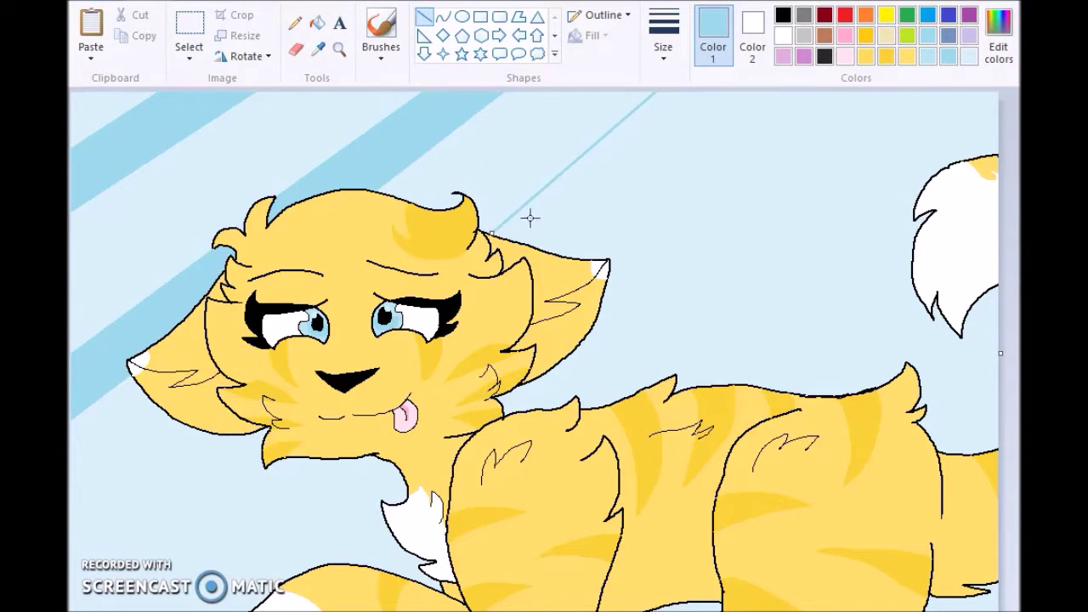
{"action": "left_click_drag", "start_coordinate": [252, 436], "coordinate": [67, 560]}
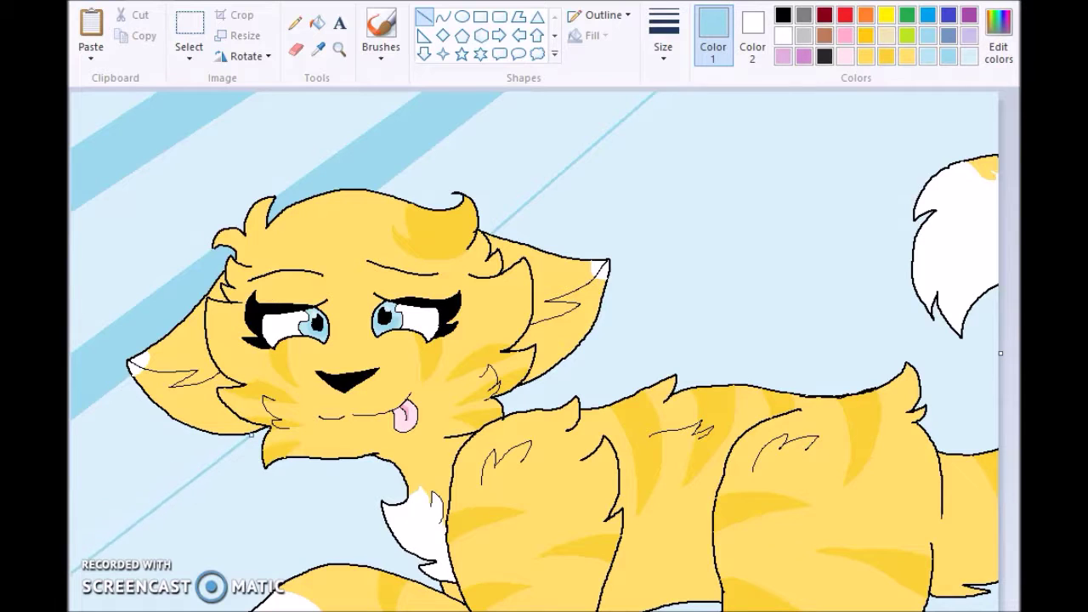
{"action": "left_click_drag", "start_coordinate": [281, 472], "coordinate": [98, 611]}
{"action": "left_click_drag", "start_coordinate": [282, 471], "coordinate": [290, 459]}
{"action": "left_click_drag", "start_coordinate": [534, 244], "coordinate": [751, 53]}
{"action": "right_click", "coordinate": [583, 199]}
- Fill both parts of the third background stripe with light blue, and switch back to the black pencil
{"action": "left_click", "coordinate": [319, 23]}
{"action": "left_click", "coordinate": [561, 198]}
{"action": "left_click", "coordinate": [250, 442]}
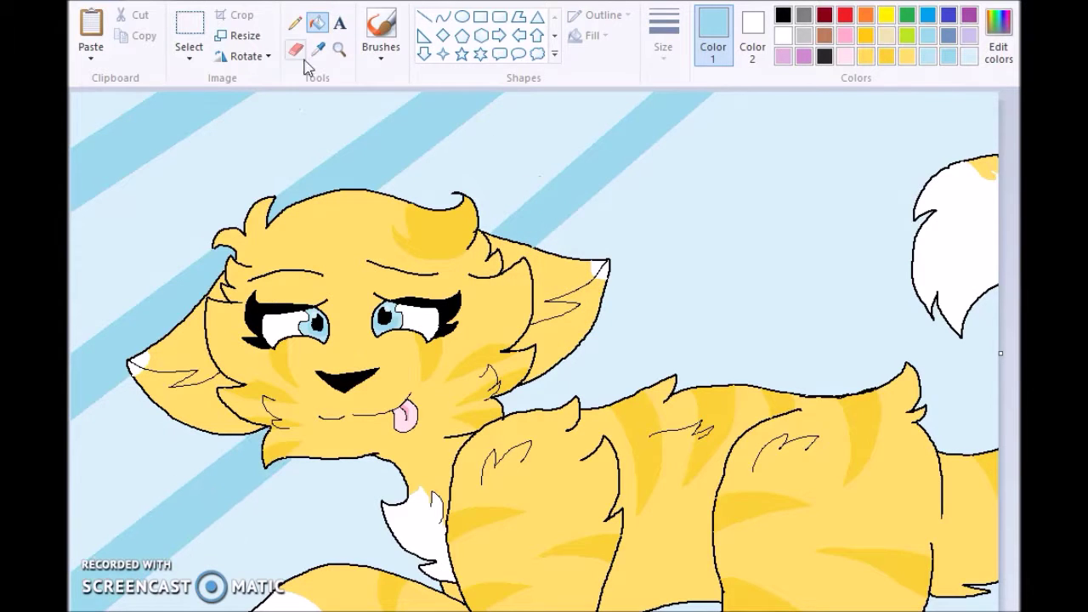
{"action": "left_click", "coordinate": [295, 23]}
{"action": "left_click", "coordinate": [783, 14]}
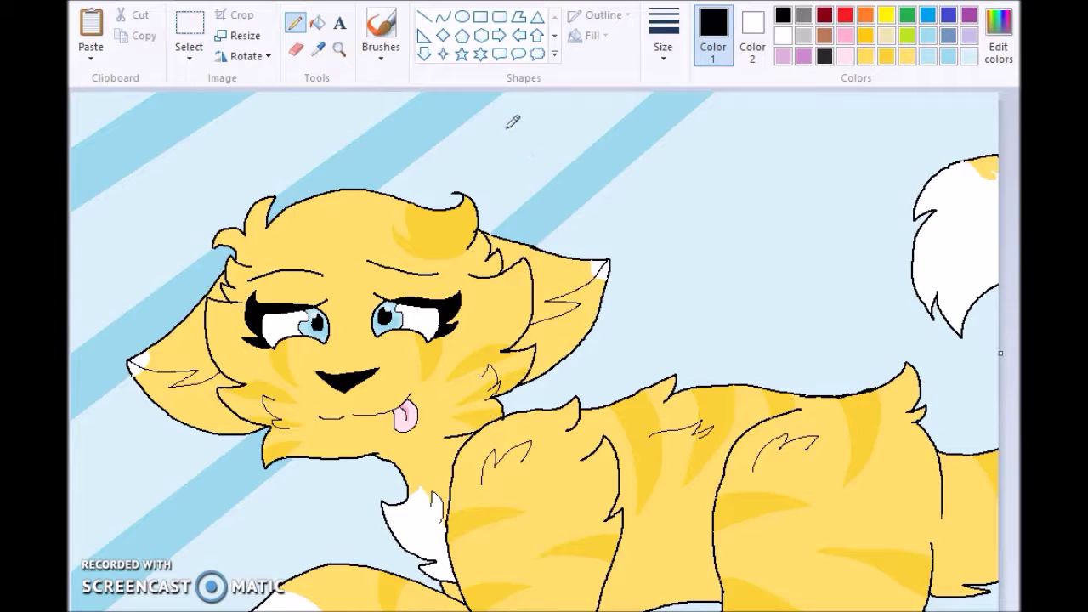
- Draw a fourth diagonal background stripe between the right ear and the back, and fill it with light blue
{"action": "left_click", "coordinate": [424, 17]}
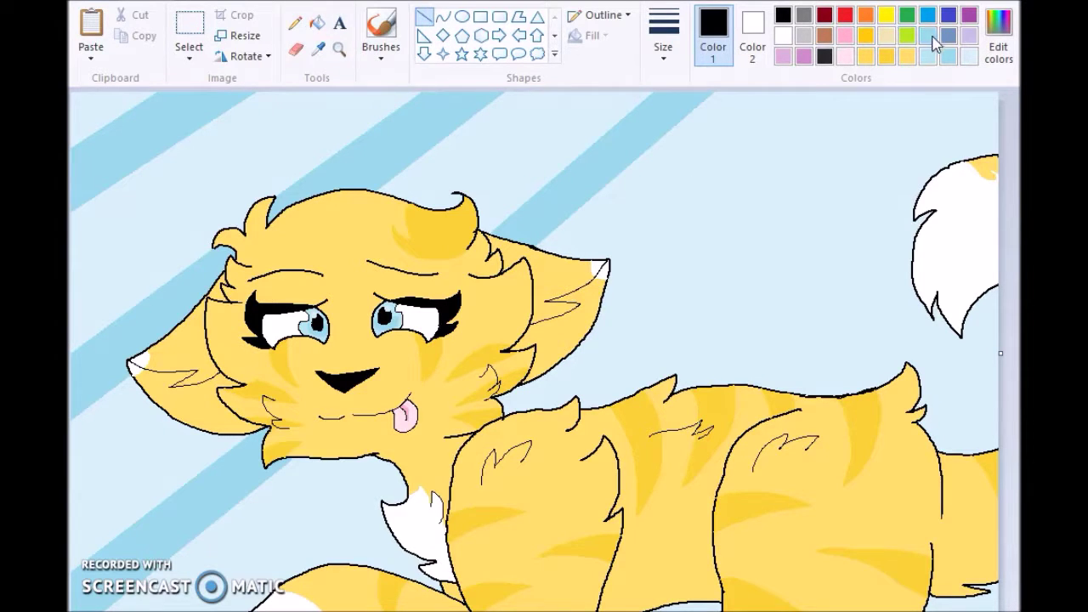
{"action": "left_click", "coordinate": [930, 38]}
{"action": "mouse_move", "coordinate": [639, 272]}
{"action": "left_mouse_down"}
{"action": "mouse_move", "coordinate": [820, 92]}
{"action": "mouse_move", "coordinate": [605, 287]}
{"action": "left_mouse_up"}
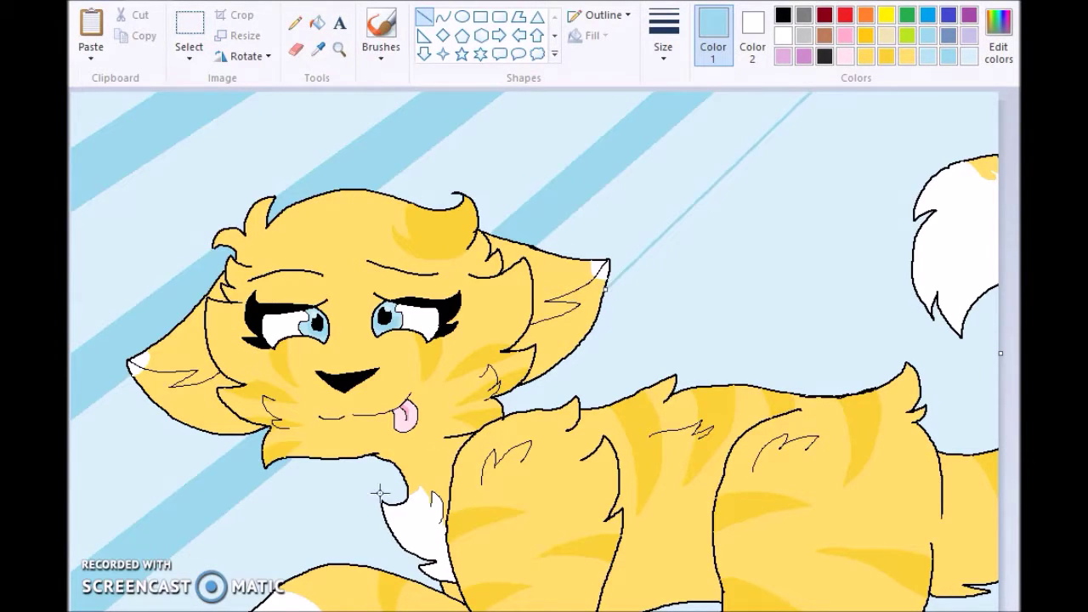
{"action": "left_click_drag", "start_coordinate": [619, 354], "coordinate": [890, 92]}
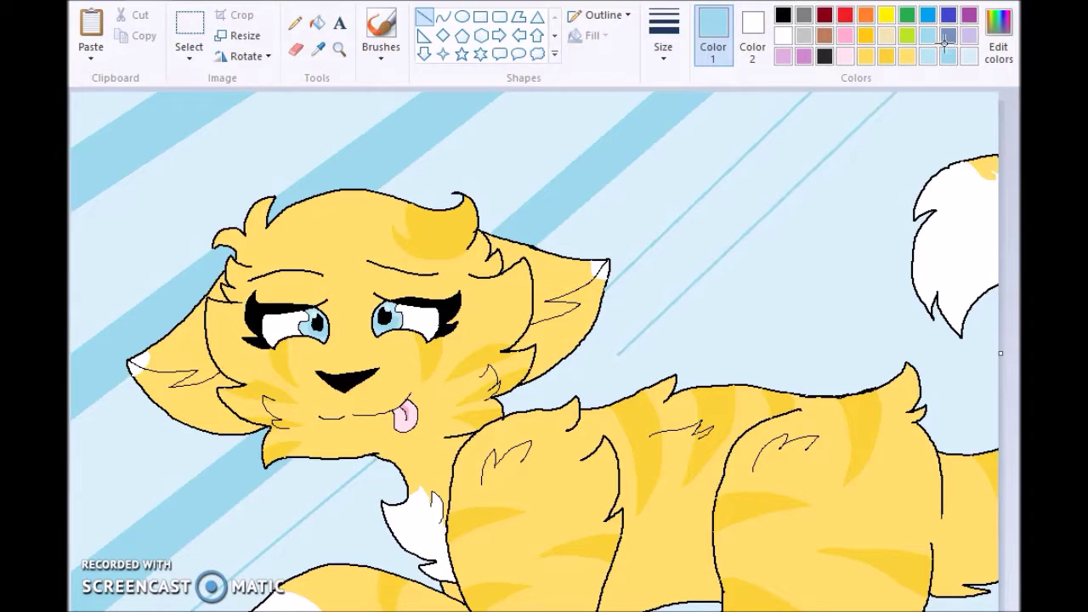
{"action": "left_click_drag", "start_coordinate": [623, 350], "coordinate": [540, 409]}
{"action": "left_click", "coordinate": [318, 23]}
{"action": "left_click", "coordinate": [659, 268]}
{"action": "left_click", "coordinate": [295, 23]}
- Complete the fourth stripe between the chin and outstretched leg, fill it with light blue, and return to the black pencil
{"action": "left_click", "coordinate": [424, 17]}
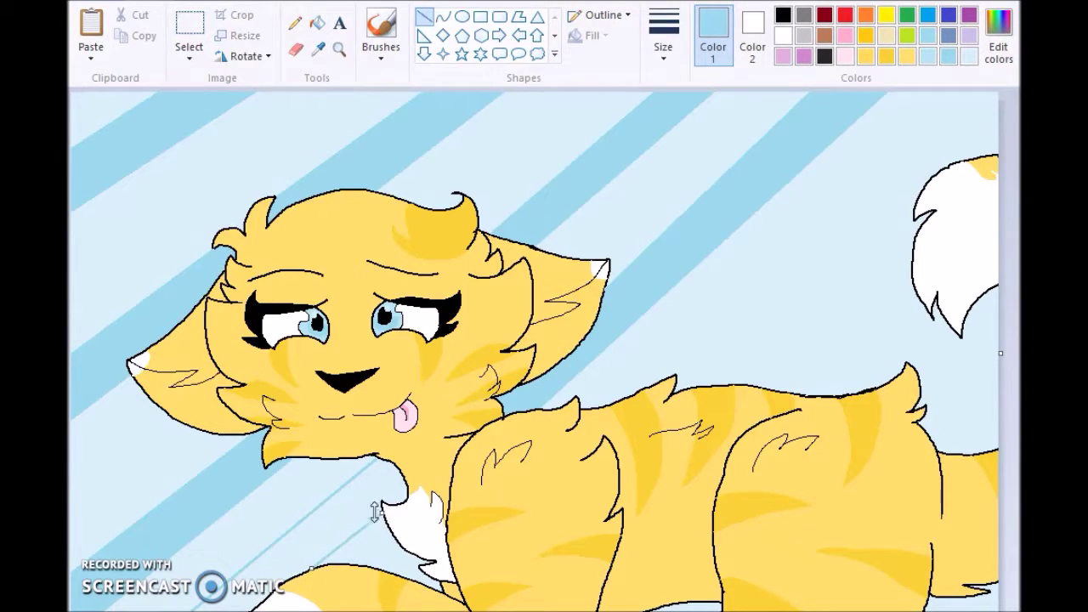
{"action": "left_click", "coordinate": [318, 23]}
{"action": "left_click", "coordinate": [361, 476]}
{"action": "left_click", "coordinate": [295, 23]}
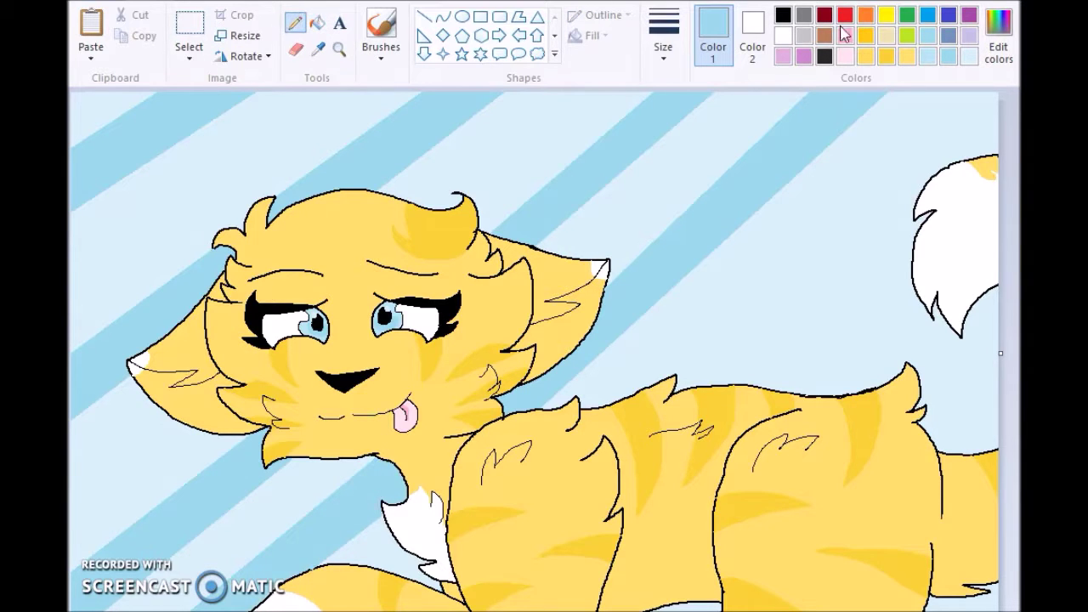
{"action": "left_click", "coordinate": [782, 15]}
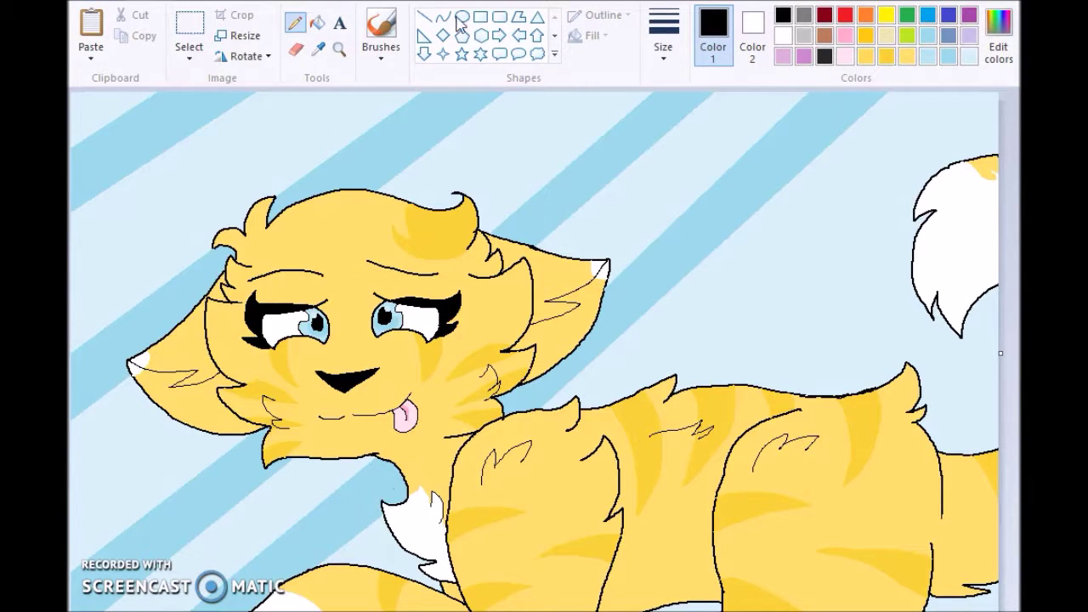
- Draw a fifth diagonal background stripe between the cat's back and tail tip, fill it with light blue, and return to the black pencil
{"action": "left_click", "coordinate": [424, 17]}
{"action": "left_click", "coordinate": [932, 61]}
{"action": "mouse_move", "coordinate": [978, 93]}
{"action": "left_mouse_down"}
{"action": "mouse_move", "coordinate": [850, 242]}
{"action": "mouse_move", "coordinate": [702, 386]}
{"action": "mouse_move", "coordinate": [914, 218]}
{"action": "left_mouse_up"}
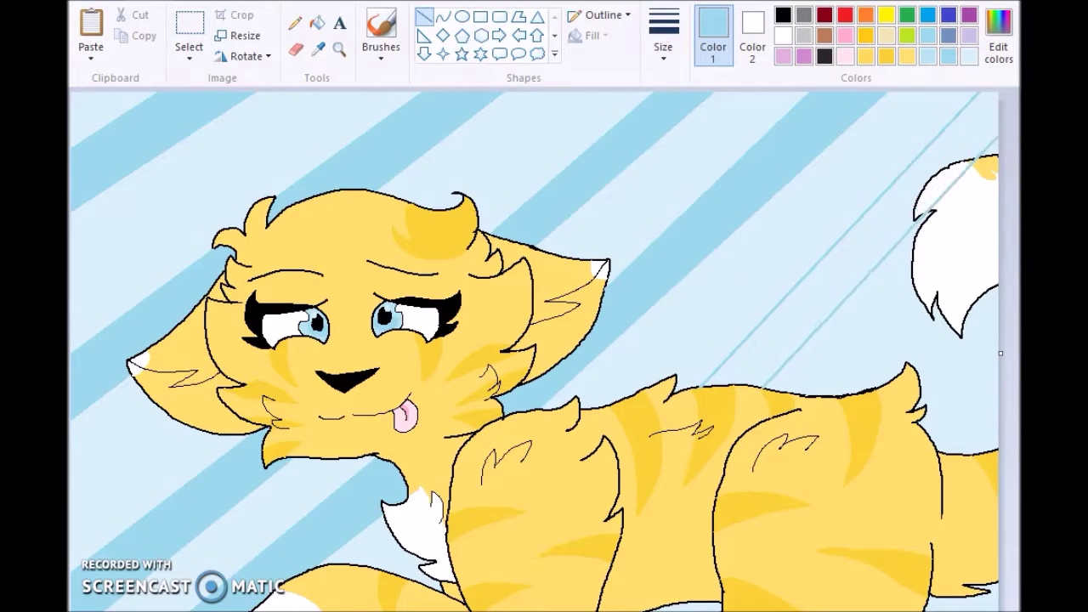
{"action": "right_click", "coordinate": [984, 132]}
{"action": "left_click", "coordinate": [317, 23]}
{"action": "left_click", "coordinate": [748, 197]}
{"action": "left_click", "coordinate": [295, 23]}
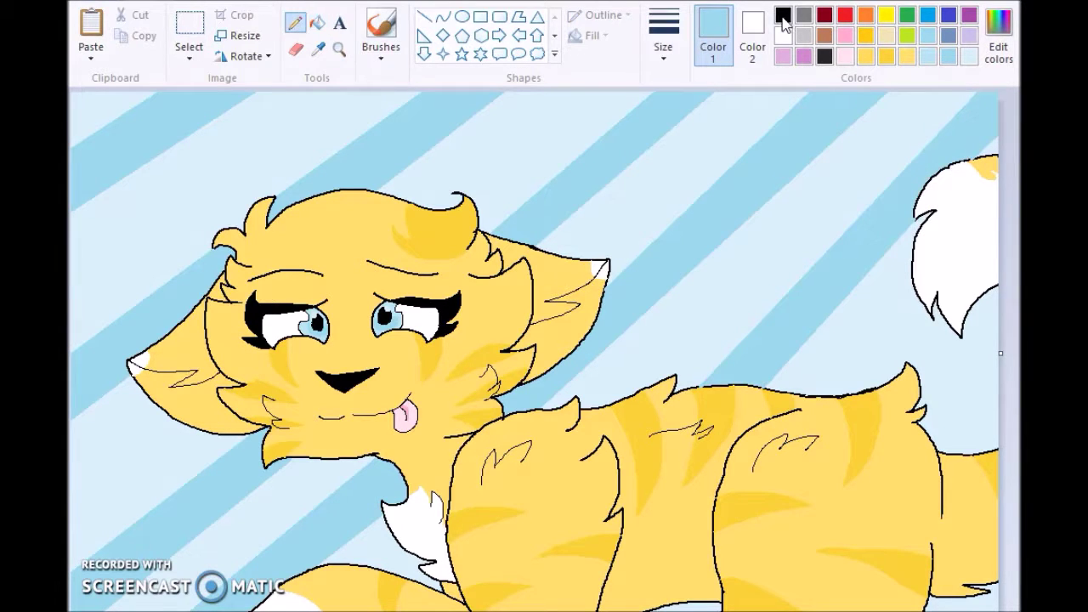
{"action": "left_click", "coordinate": [782, 15]}
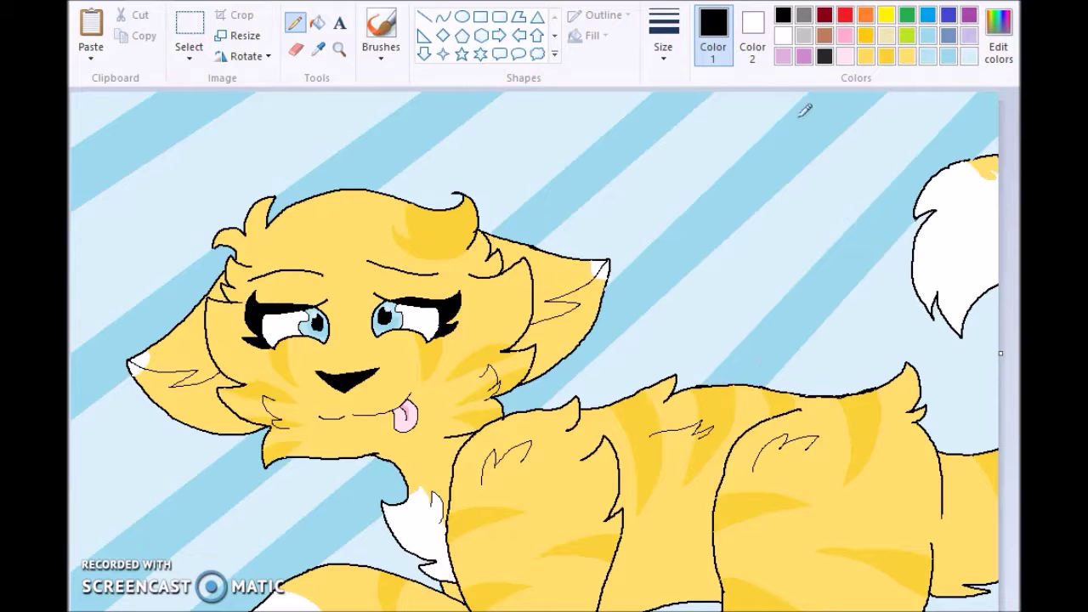
- Draw a sixth diagonal background stripe below the tail tip, fill it with light blue, and return to the black pencil
{"action": "left_click", "coordinate": [423, 16]}
{"action": "left_click", "coordinate": [927, 36]}
{"action": "mouse_move", "coordinate": [934, 347]}
{"action": "left_mouse_down"}
{"action": "mouse_move", "coordinate": [940, 318]}
{"action": "mouse_move", "coordinate": [950, 328]}
{"action": "left_mouse_up"}
{"action": "mouse_move", "coordinate": [958, 384]}
{"action": "left_mouse_down"}
{"action": "mouse_move", "coordinate": [921, 430]}
{"action": "mouse_move", "coordinate": [999, 315]}
{"action": "left_mouse_up"}
{"action": "left_click_drag", "start_coordinate": [964, 379], "coordinate": [968, 383]}
{"action": "left_click", "coordinate": [318, 22]}
{"action": "left_click", "coordinate": [984, 340]}
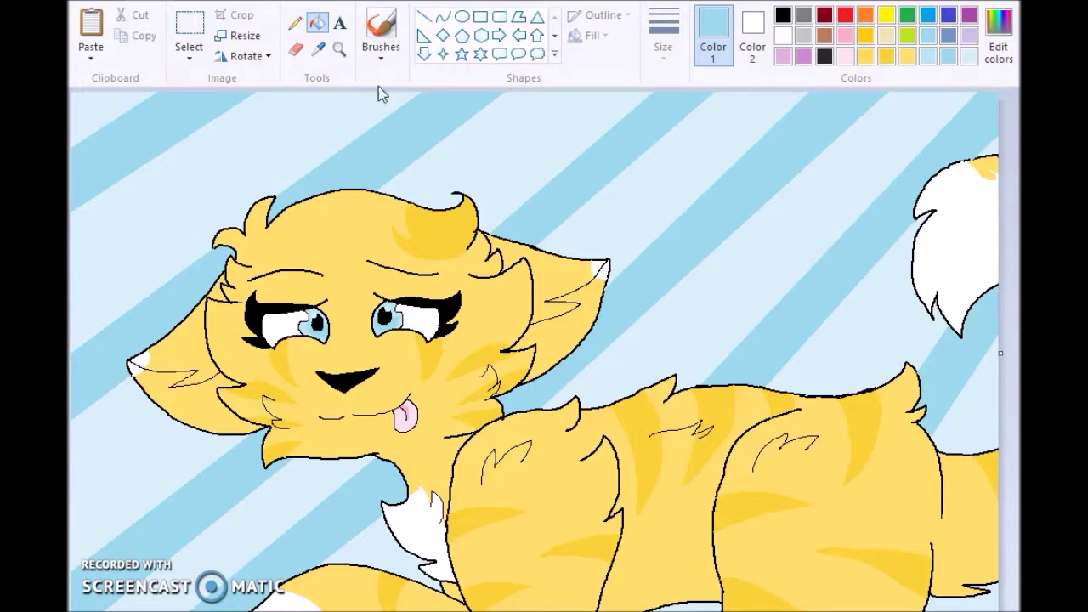
{"action": "left_click", "coordinate": [295, 23]}
{"action": "left_click", "coordinate": [783, 14]}
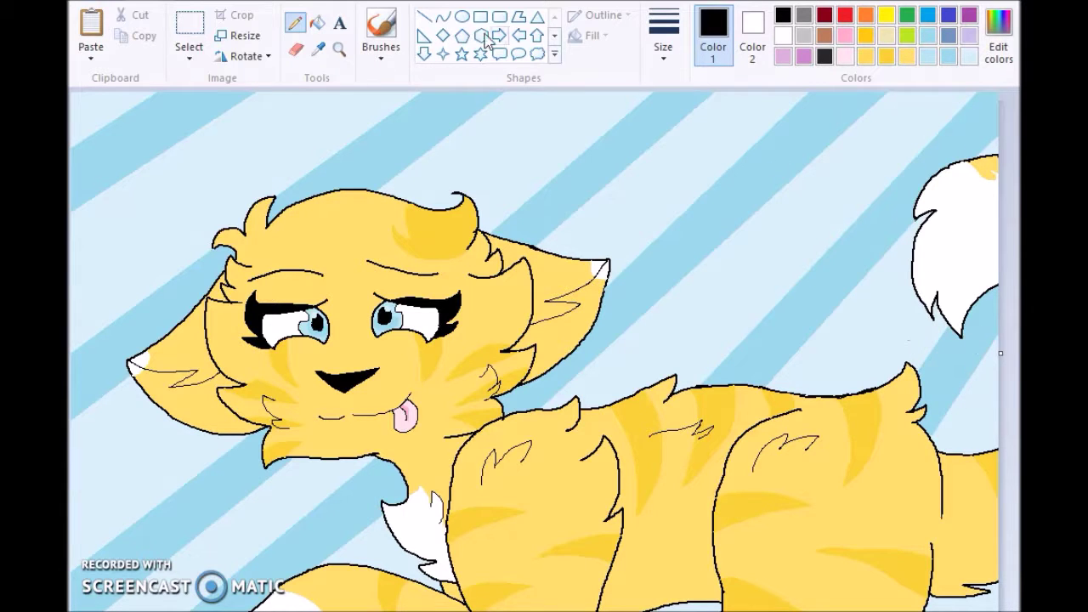
- Add light blue stripe sections to the background gaps beneath the belly and below the hind leg
{"action": "left_click", "coordinate": [424, 16]}
{"action": "left_click", "coordinate": [928, 35]}
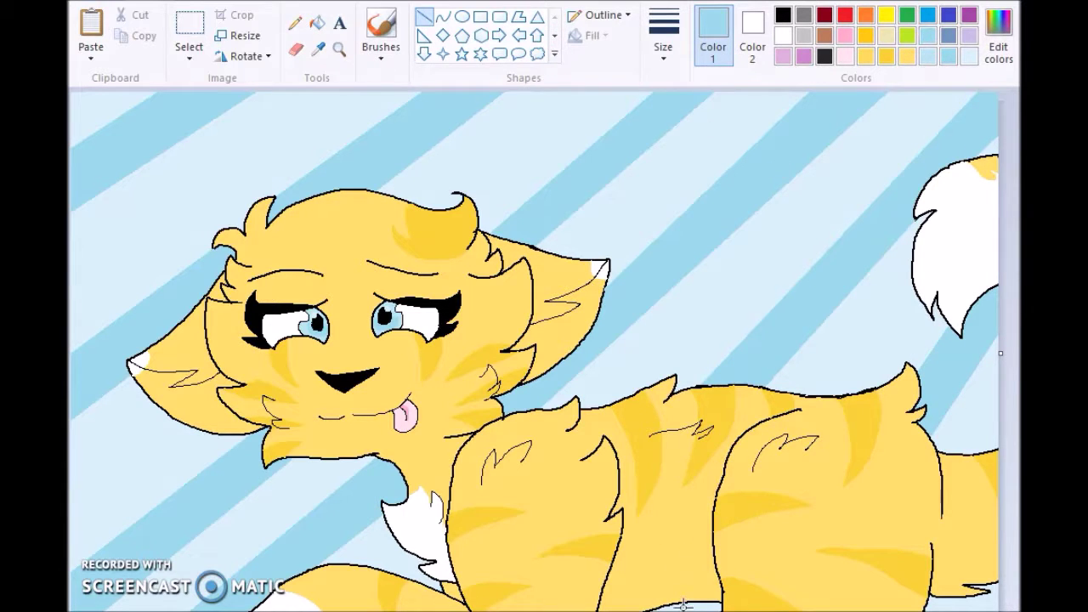
{"action": "left_click", "coordinate": [317, 23]}
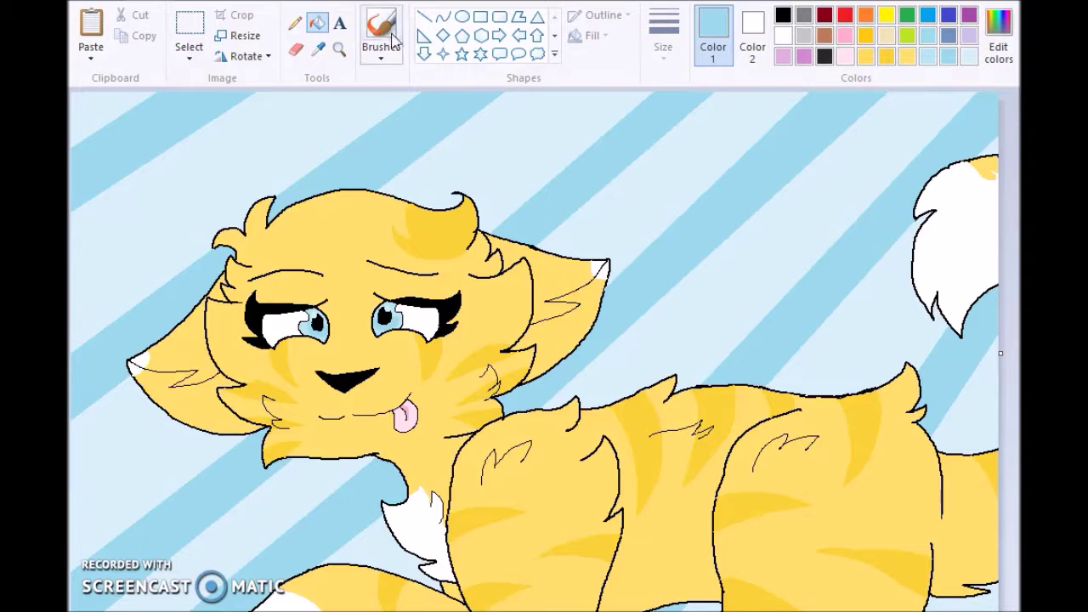
{"action": "left_click", "coordinate": [423, 17]}
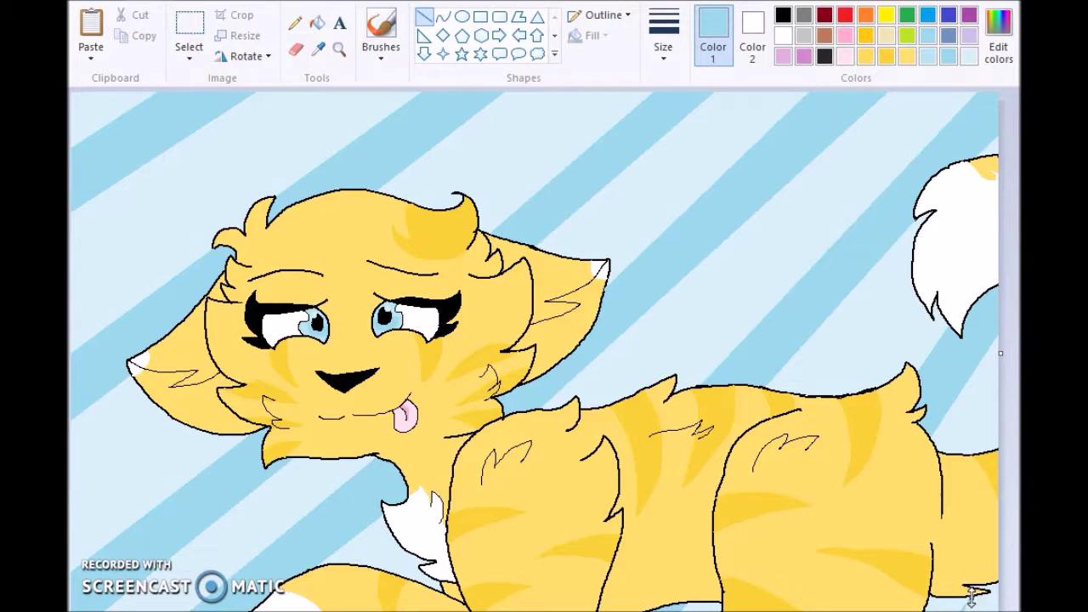
{"action": "left_click", "coordinate": [319, 22]}
- Draw a small heart below the left cheek in custom salmon pink (red 247, green 145, blue 150), and fill it
{"action": "left_click", "coordinate": [295, 23]}
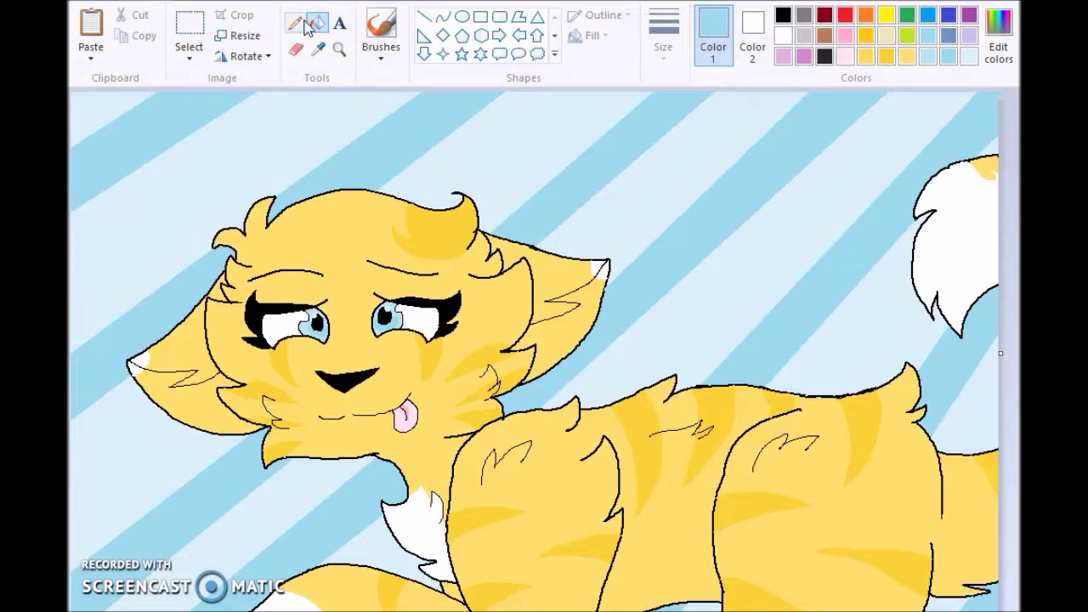
{"action": "left_click", "coordinate": [845, 14]}
{"action": "left_click", "coordinate": [999, 34]}
{"action": "left_click", "coordinate": [904, 221]}
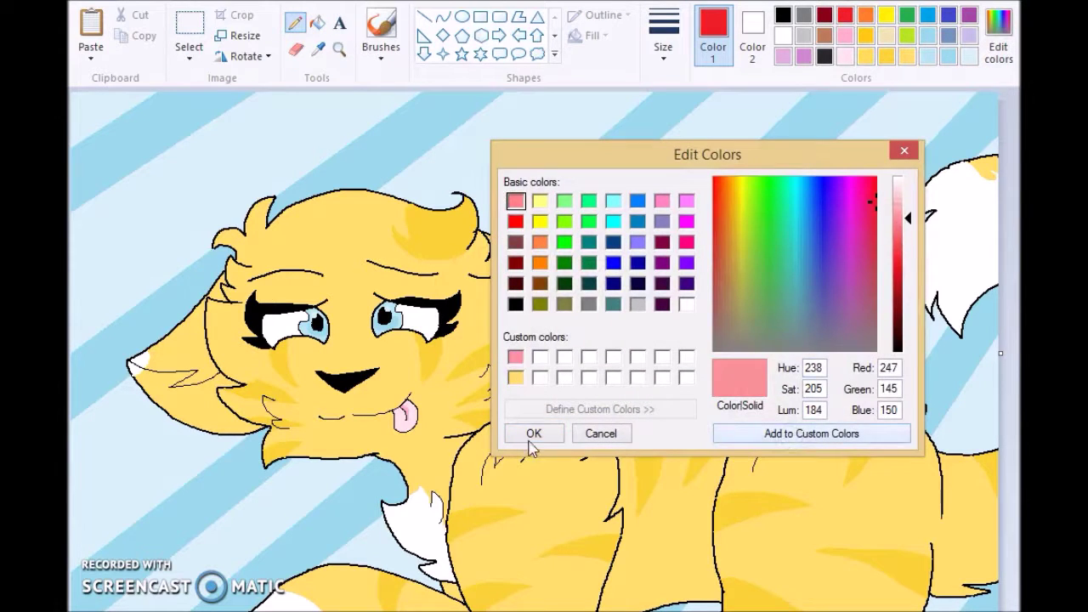
{"action": "left_click", "coordinate": [530, 432]}
{"action": "mouse_move", "coordinate": [183, 440]}
{"action": "left_mouse_down"}
{"action": "mouse_move", "coordinate": [159, 463]}
{"action": "mouse_move", "coordinate": [191, 466]}
{"action": "left_mouse_up"}
{"action": "left_click", "coordinate": [316, 23]}
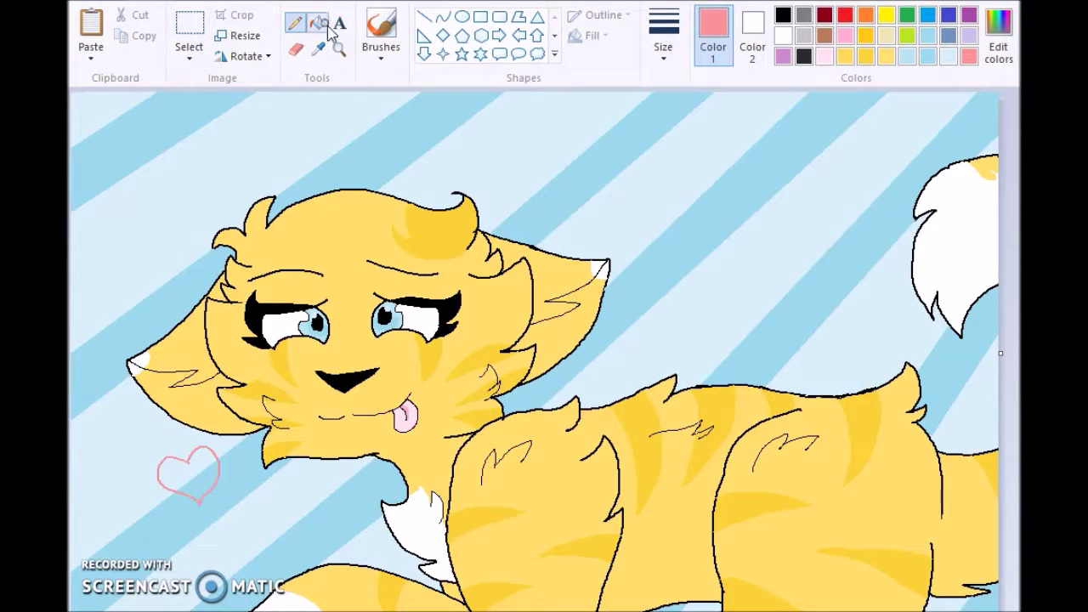
{"action": "left_click", "coordinate": [205, 459]}
{"action": "left_click", "coordinate": [295, 23]}
{"action": "left_click", "coordinate": [803, 15]}
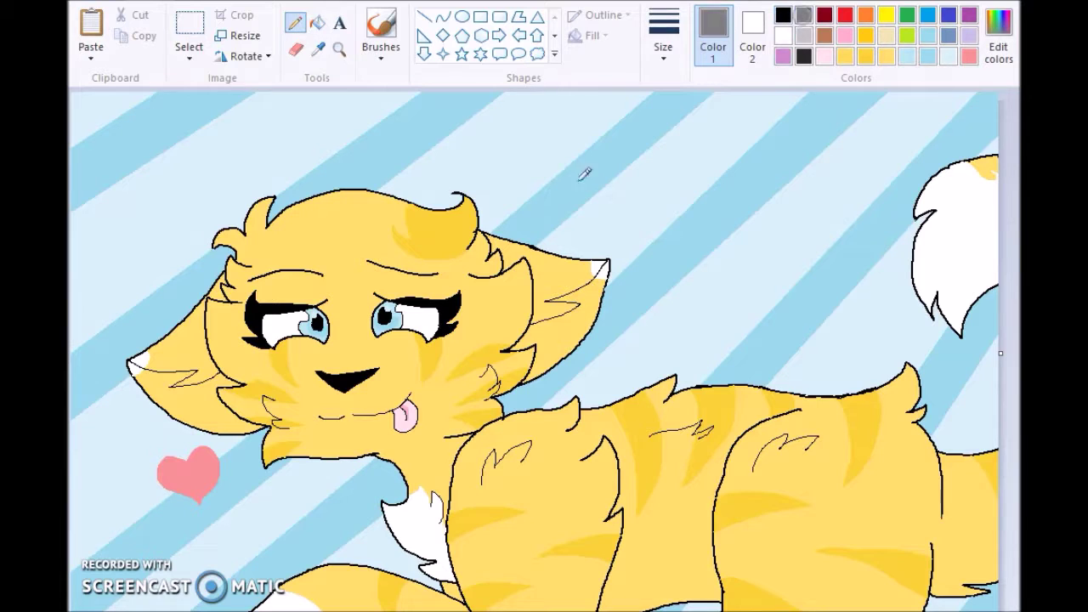
{"action": "mouse_move", "coordinate": [508, 128]}
{"action": "left_mouse_down"}
{"action": "mouse_move", "coordinate": [487, 200]}
{"action": "mouse_move", "coordinate": [536, 190]}
{"action": "left_mouse_up"}
{"action": "key", "text": "ctrl+z"}
- Handwrite the cat's name in salmon pink across the background above its back, dotting the i with a filled heart
{"action": "left_click", "coordinate": [968, 58]}
{"action": "mouse_move", "coordinate": [545, 128]}
{"action": "left_mouse_down"}
{"action": "mouse_move", "coordinate": [550, 212]}
{"action": "mouse_move", "coordinate": [598, 214]}
{"action": "mouse_move", "coordinate": [608, 186]}
{"action": "mouse_move", "coordinate": [607, 214]}
{"action": "left_mouse_up"}
{"action": "left_click_drag", "start_coordinate": [651, 181], "coordinate": [617, 206]}
{"action": "left_click_drag", "start_coordinate": [690, 170], "coordinate": [690, 203]}
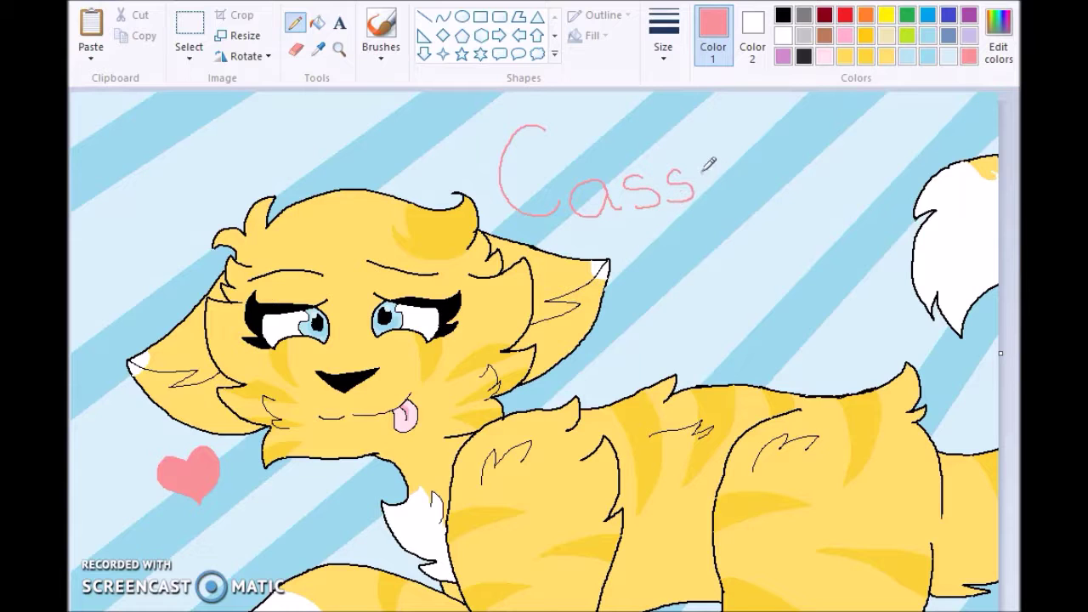
{"action": "mouse_move", "coordinate": [700, 150]}
{"action": "left_mouse_down"}
{"action": "mouse_move", "coordinate": [722, 190]}
{"action": "mouse_move", "coordinate": [746, 139]}
{"action": "mouse_move", "coordinate": [788, 169]}
{"action": "mouse_move", "coordinate": [779, 192]}
{"action": "mouse_move", "coordinate": [804, 170]}
{"action": "mouse_move", "coordinate": [835, 180]}
{"action": "left_mouse_up"}
{"action": "left_click", "coordinate": [319, 23]}
{"action": "left_click", "coordinate": [701, 151]}
{"action": "left_click", "coordinate": [295, 23]}
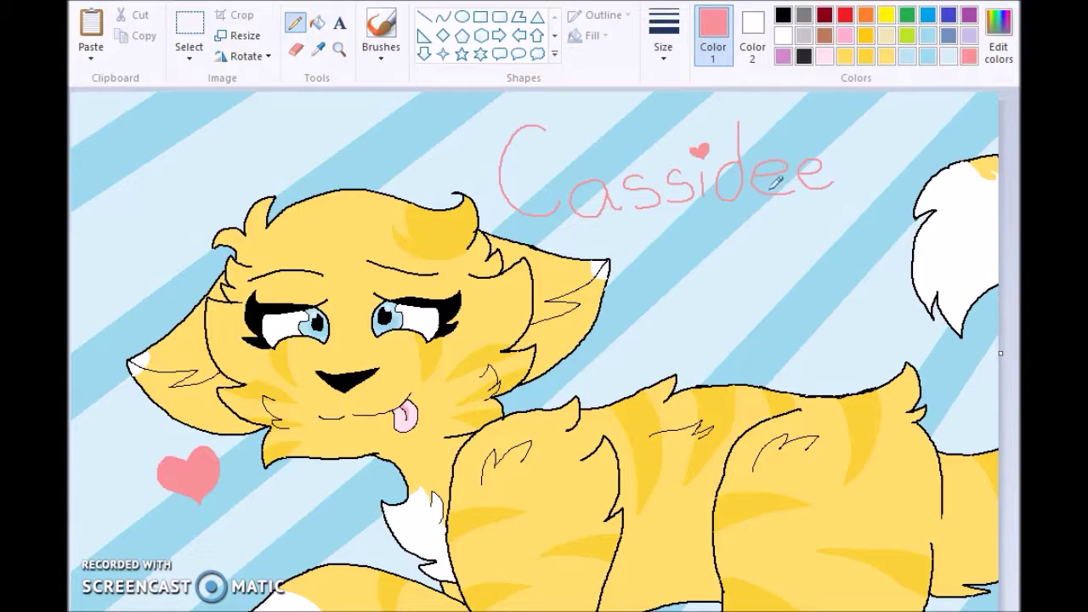
- Undo the last pink stroke, and set the pencil to the thinnest line width in black
{"action": "key", "text": "ctrl+z"}
{"action": "left_click", "coordinate": [663, 47]}
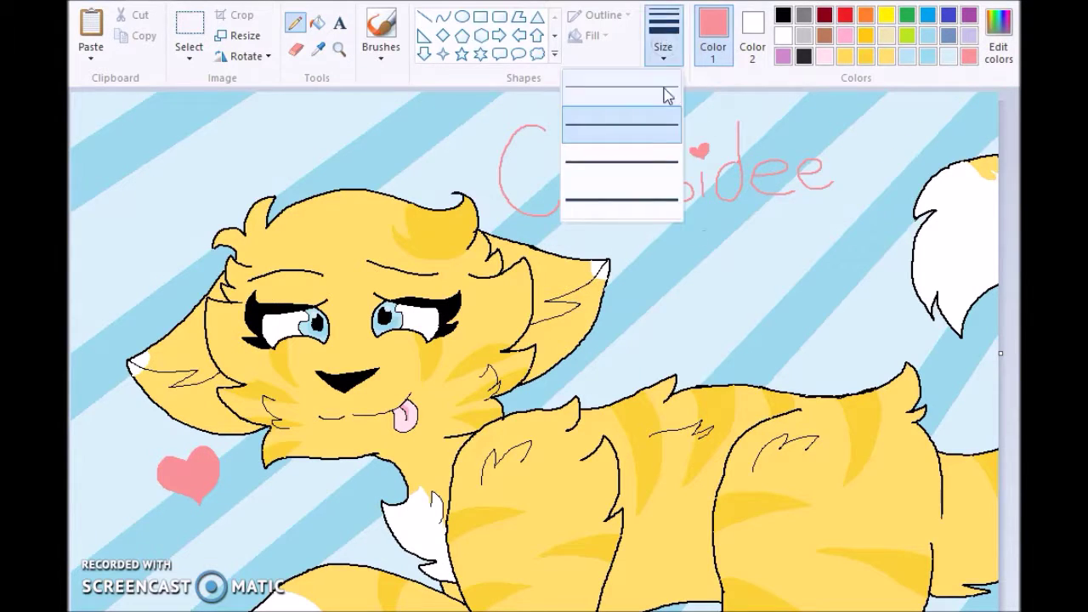
{"action": "left_click", "coordinate": [669, 97]}
{"action": "left_click", "coordinate": [783, 14]}
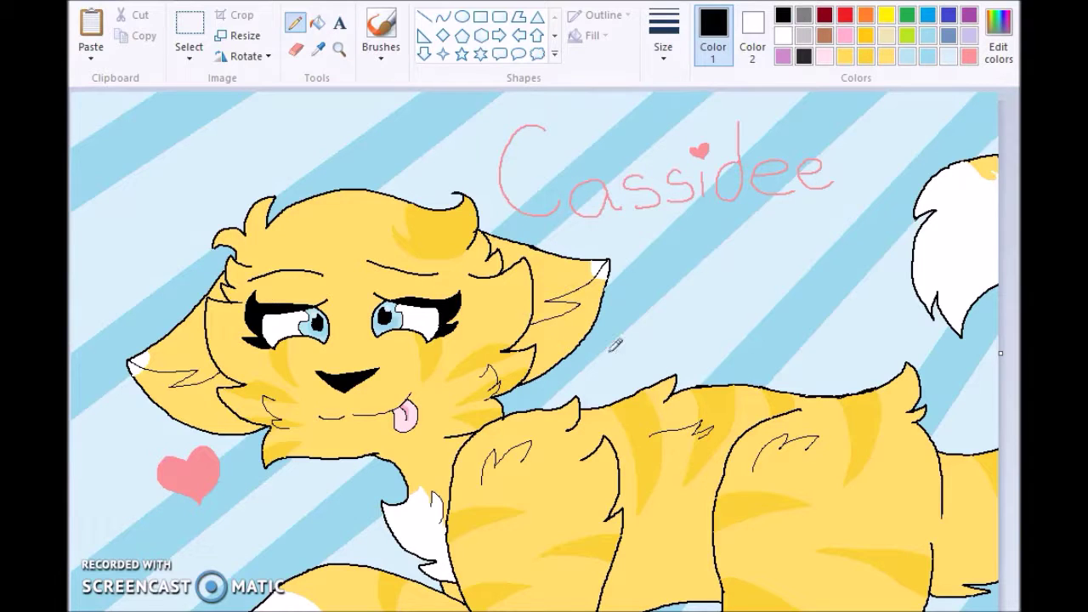